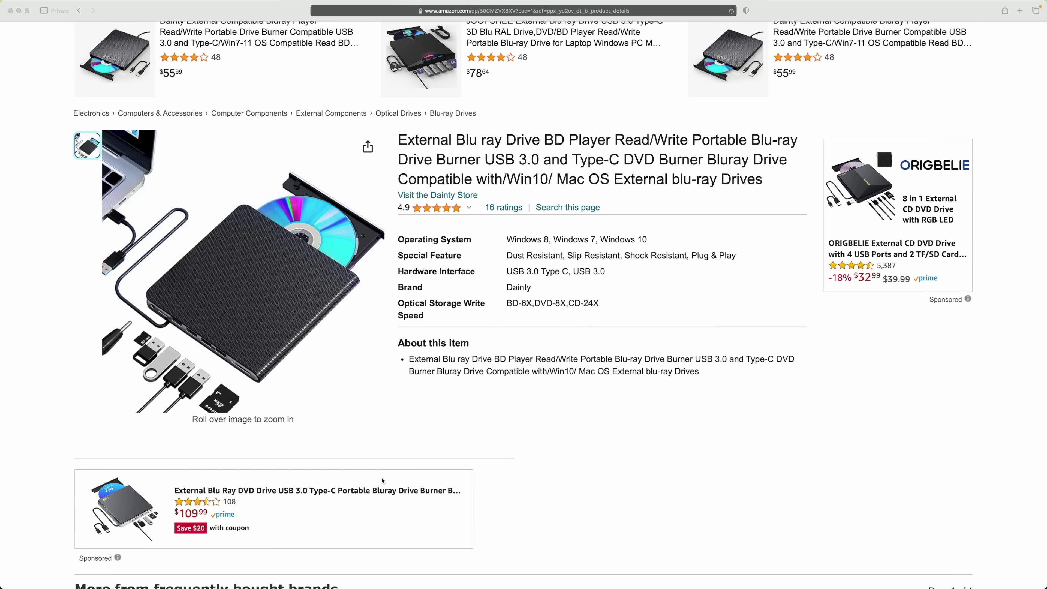
Examine the external Blu-ray drive listing and the two web guides on playing Blu-ray discs on a Mac with VLC
{"action": "left_click", "coordinate": [277, 308]}
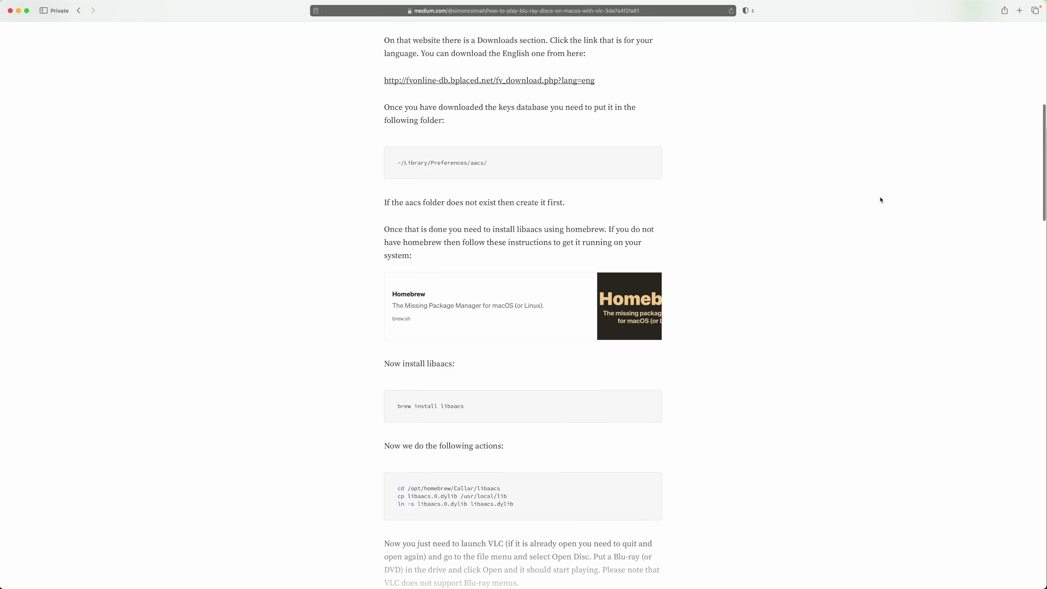
{"action": "scroll", "coordinate": [881, 203], "scroll_direction": "down", "scroll_amount": 1}
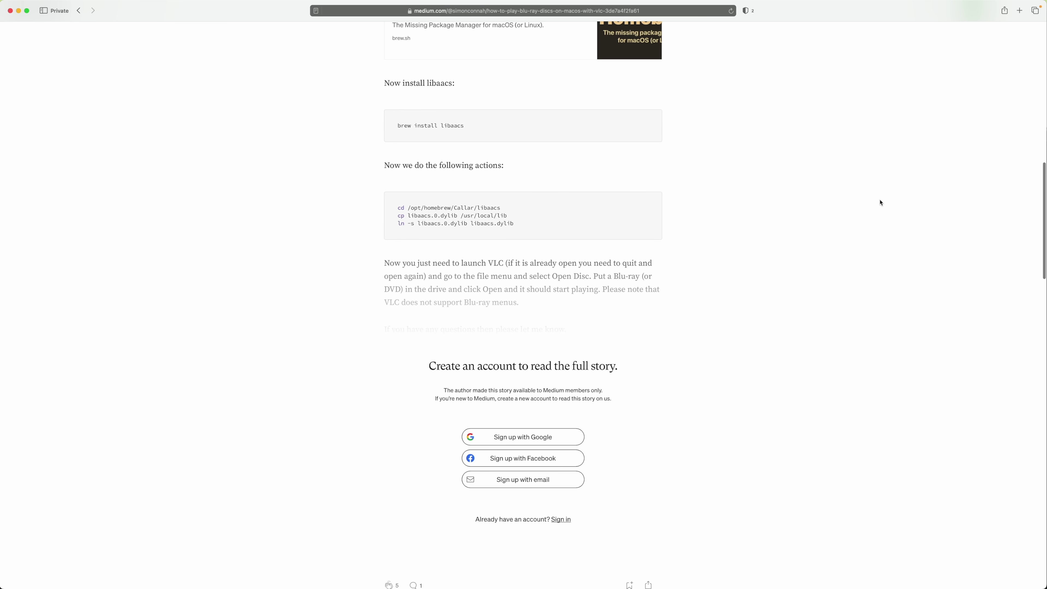
{"action": "scroll", "coordinate": [881, 202], "scroll_direction": "up", "scroll_amount": 10}
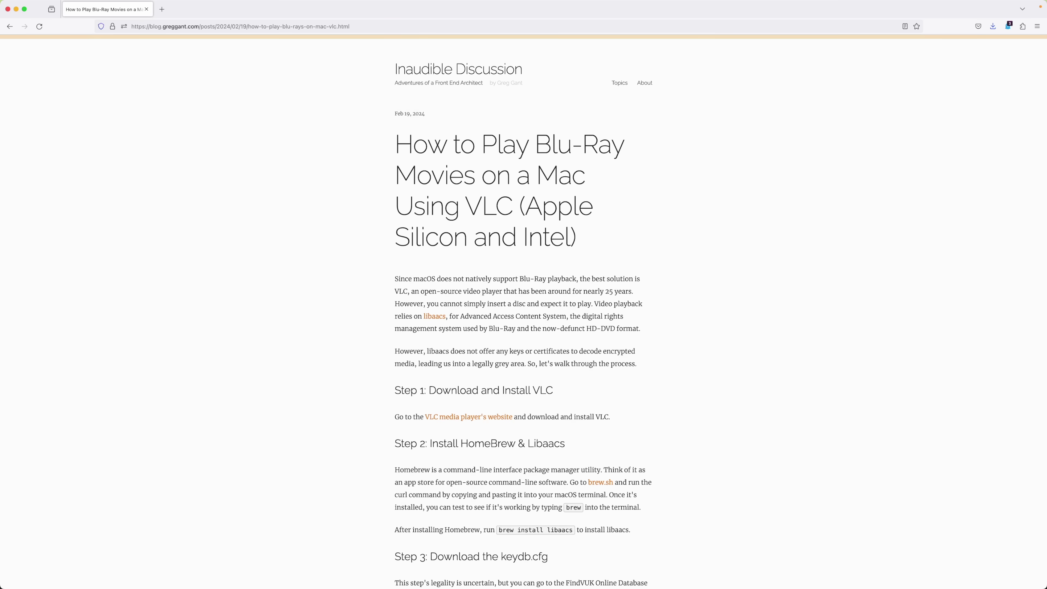
{"action": "scroll", "coordinate": [524, 312], "scroll_direction": "down", "scroll_amount": 6}
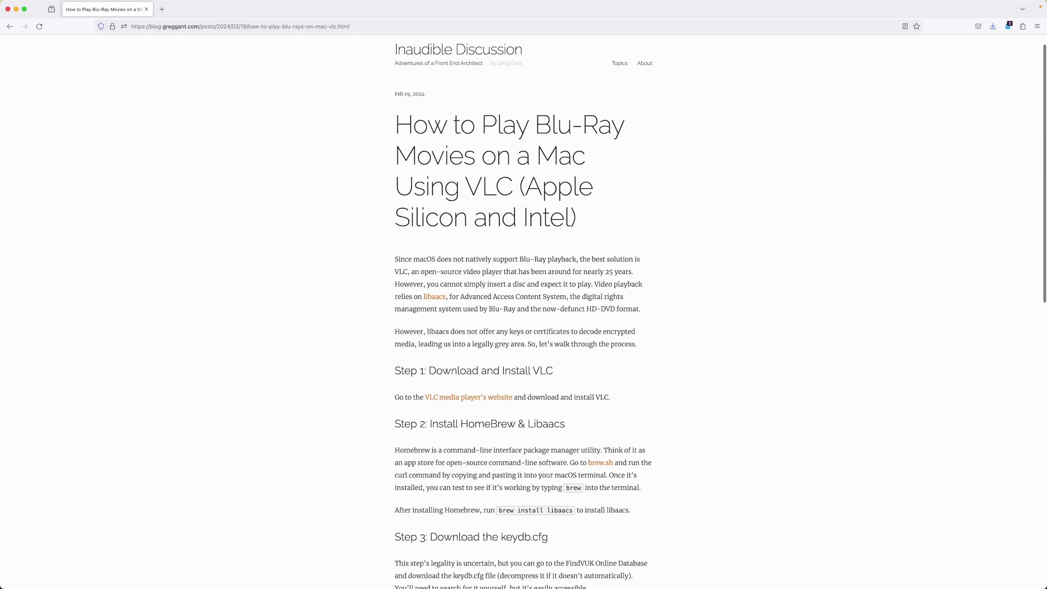
{"action": "scroll", "coordinate": [524, 312], "scroll_direction": "down", "scroll_amount": 10}
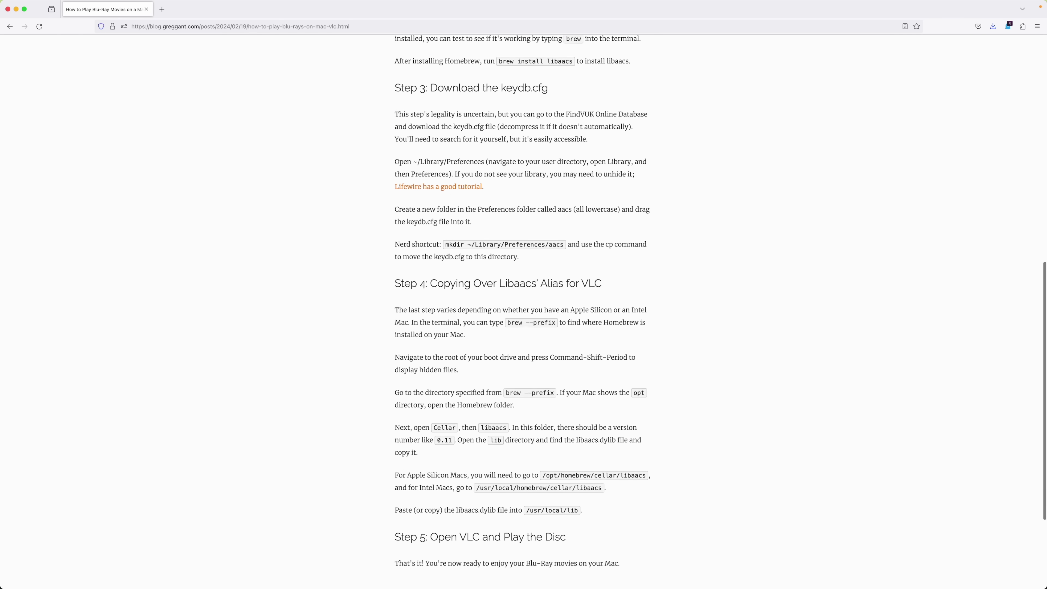
{"action": "scroll", "coordinate": [524, 312], "scroll_direction": "up", "scroll_amount": 9}
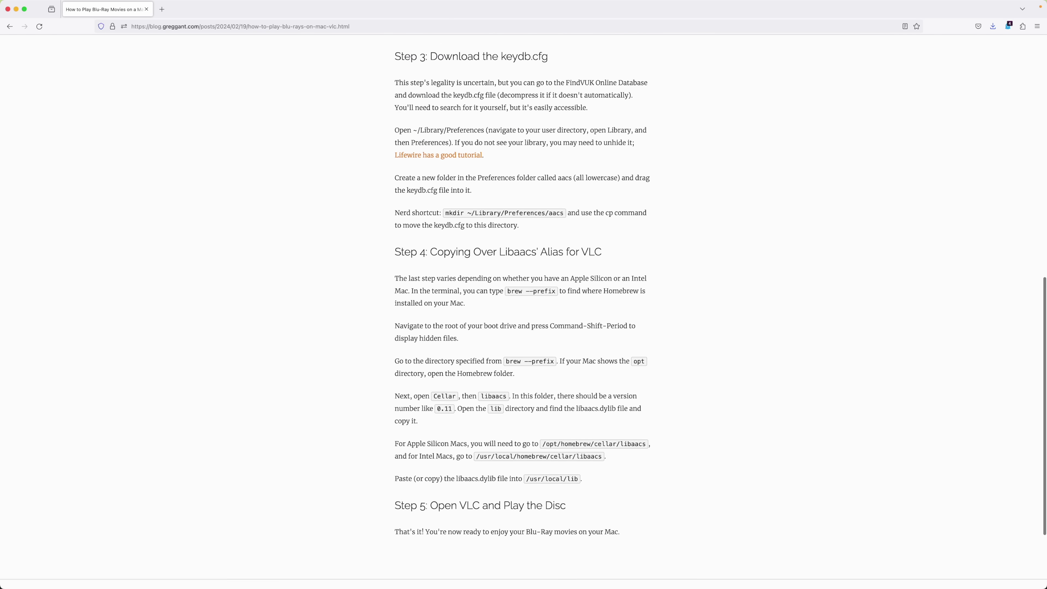
{"action": "scroll", "coordinate": [524, 312], "scroll_direction": "up", "scroll_amount": 7}
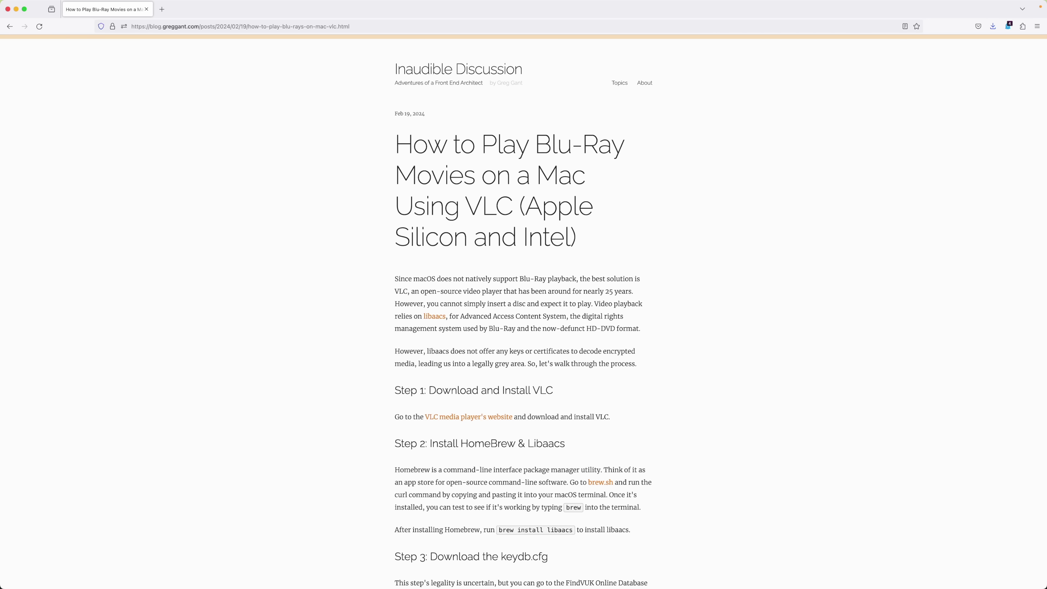
{"action": "scroll", "coordinate": [524, 312], "scroll_direction": "down", "scroll_amount": 1}
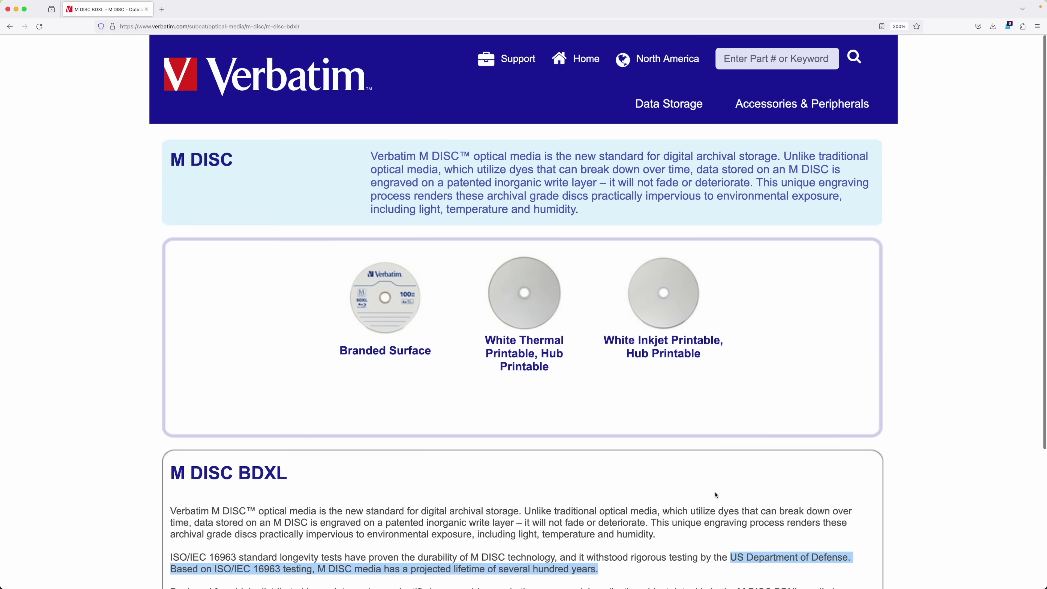
Examine Verbatim's M DISC BDXL page and the Reddit discussion on telling whether a prerecorded disc is BDXL
{"action": "scroll", "coordinate": [730, 507], "scroll_direction": "down", "scroll_amount": 5}
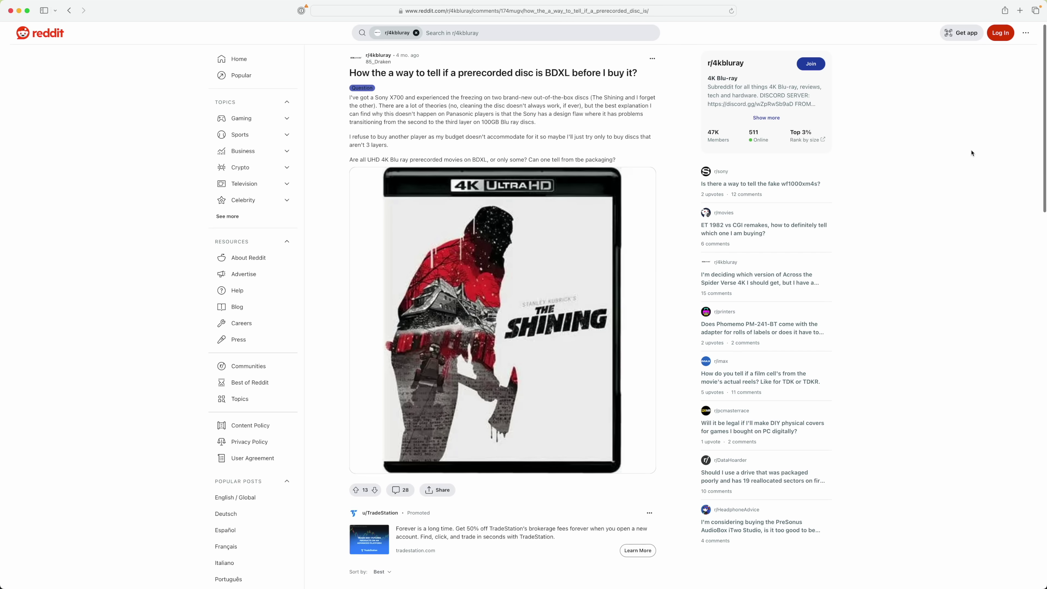
{"action": "scroll", "coordinate": [907, 150], "scroll_direction": "down", "scroll_amount": 10}
{"action": "scroll", "coordinate": [972, 153], "scroll_direction": "down", "scroll_amount": 8}
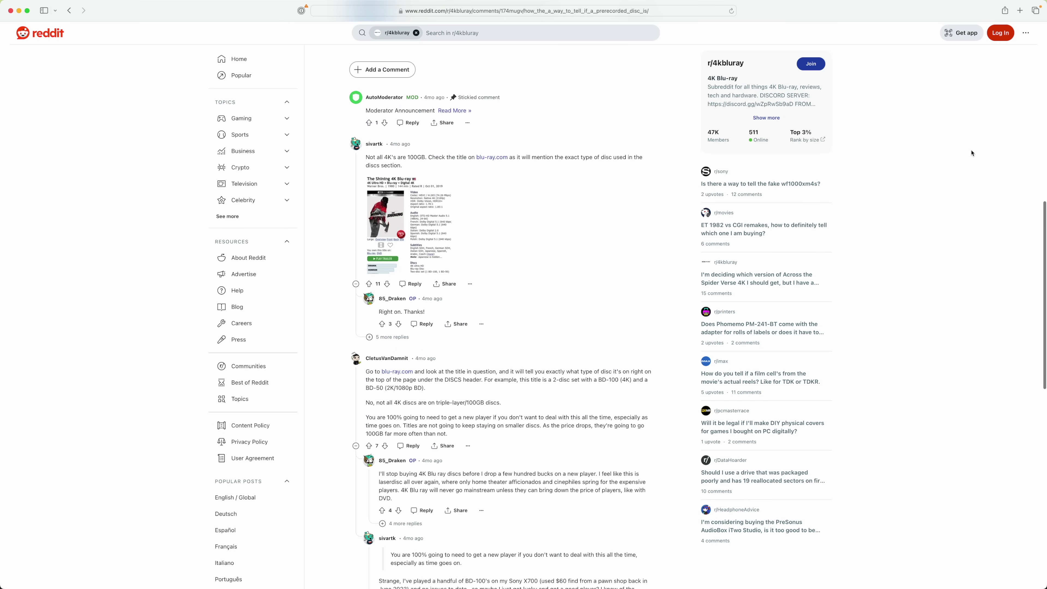
{"action": "scroll", "coordinate": [972, 153], "scroll_direction": "down", "scroll_amount": 2}
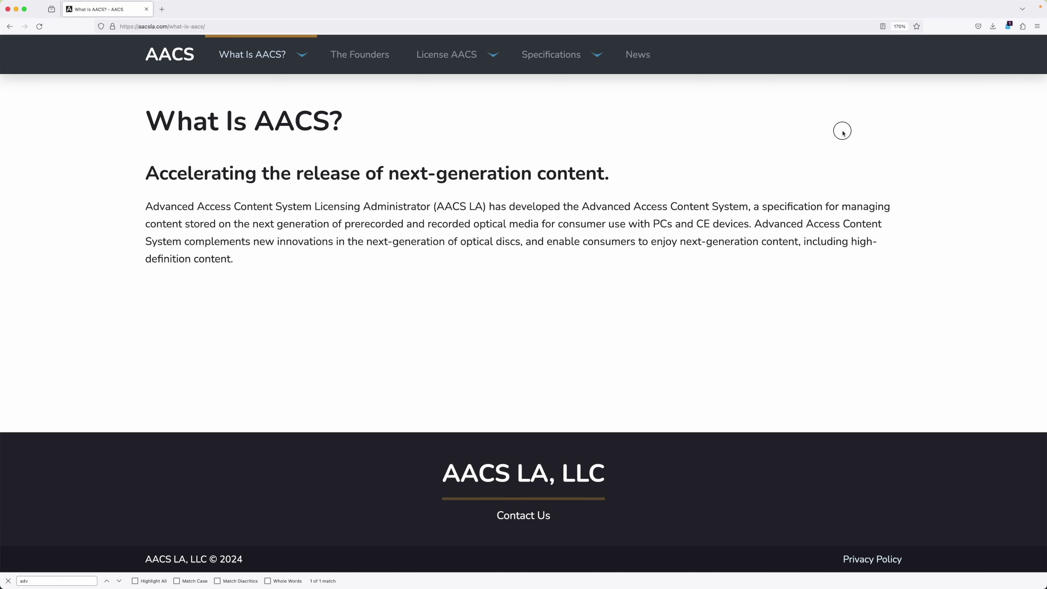
Search the web for Advanced Access Content System and read its Wikipedia article at an enlarged page size
{"action": "left_click", "coordinate": [513, 26]}
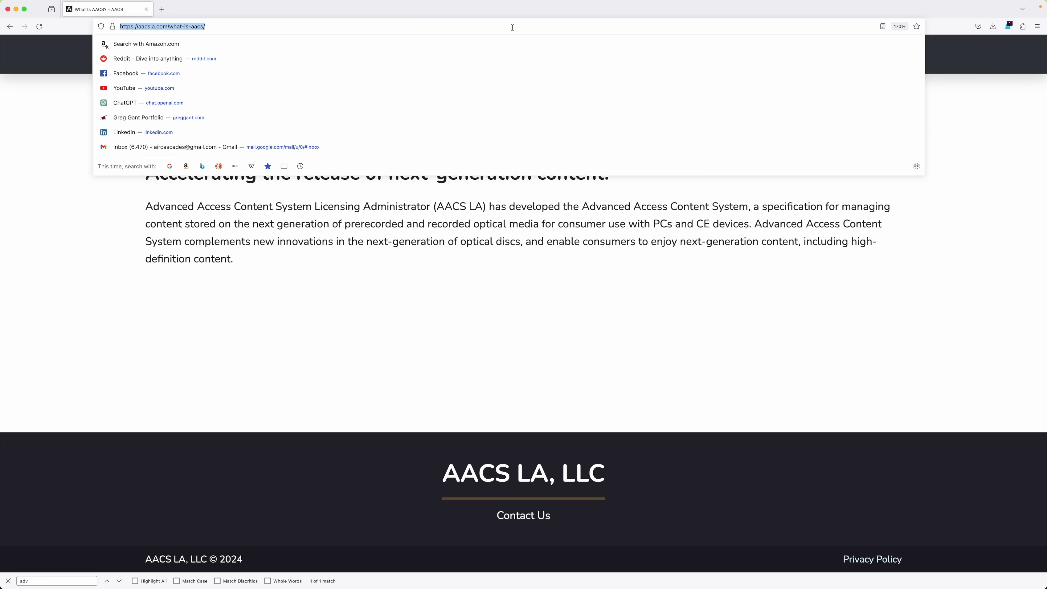
{"action": "type", "text": "Advanced Access Content System"}
{"action": "key", "text": "Return"}
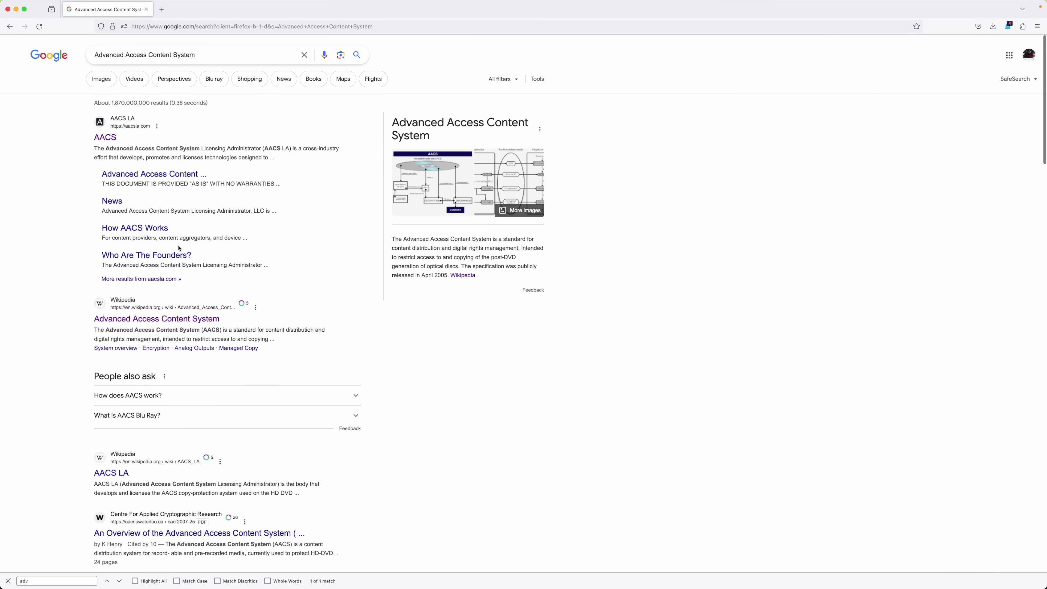
{"action": "left_click", "coordinate": [191, 322]}
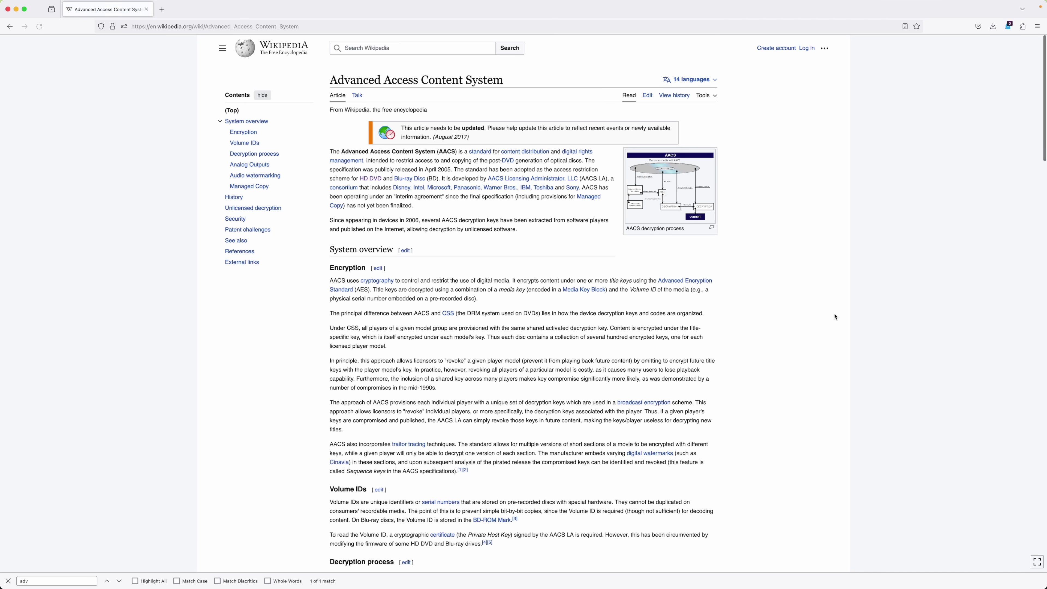
{"action": "key", "text": "super+plus"}
{"action": "key", "text": "super+plus"}
{"action": "key", "text": "super+plus"}
{"action": "key", "text": "super+plus"}
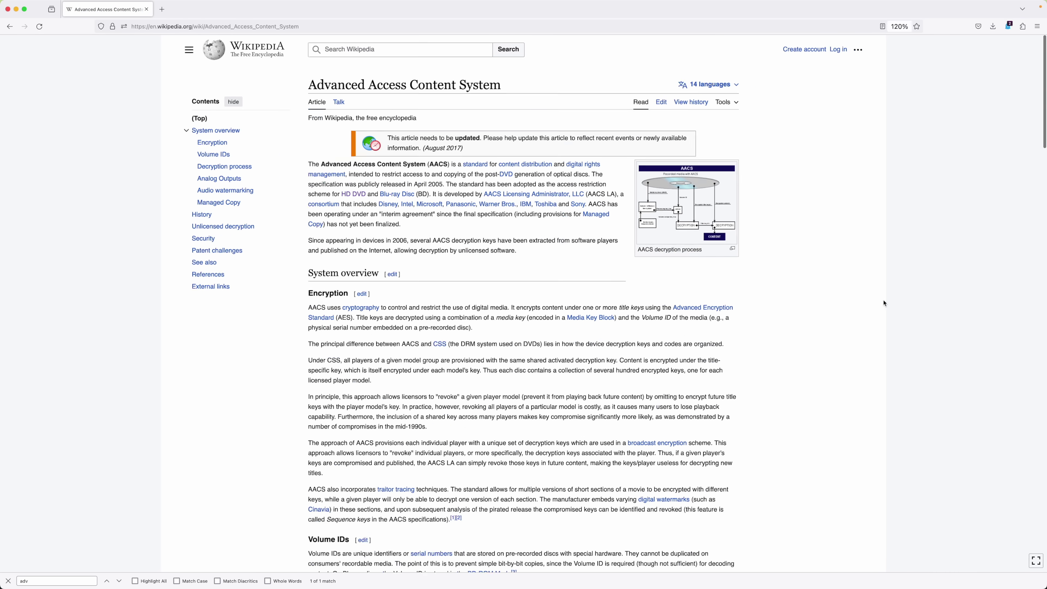
{"action": "scroll", "coordinate": [884, 303], "scroll_direction": "down", "scroll_amount": 2}
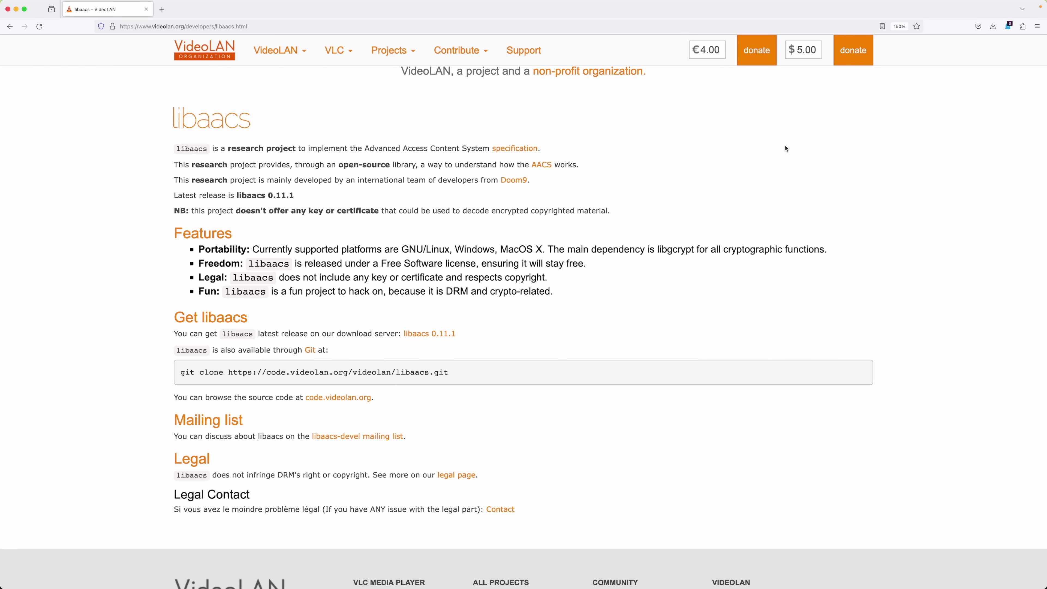
Install VLC from its opened disk image into the Applications folder and close the installer window
{"action": "key", "text": "ctrl+Left"}
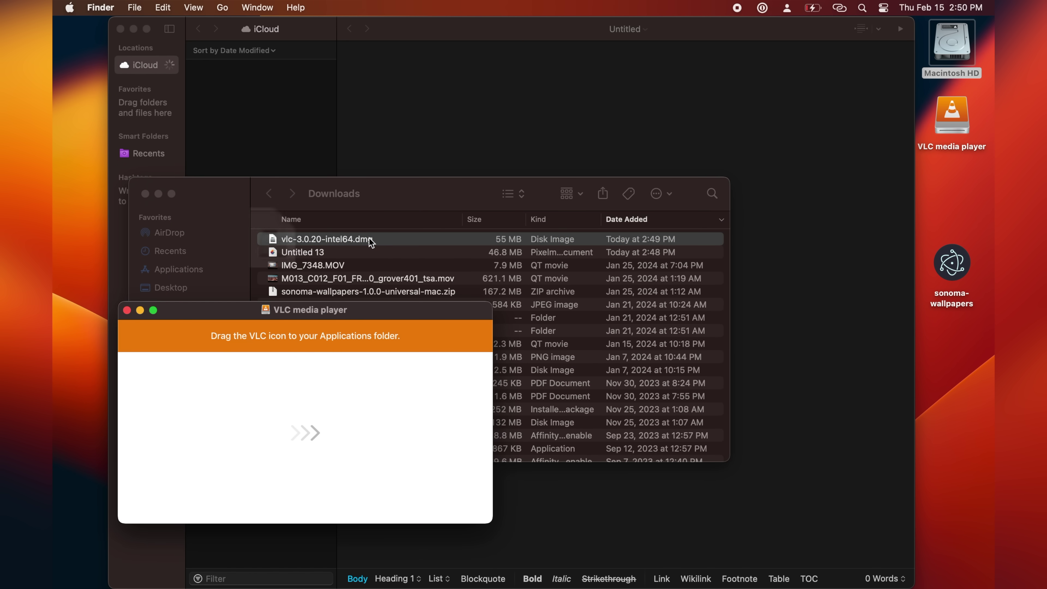
{"action": "left_click_drag", "start_coordinate": [253, 441], "coordinate": [391, 433]}
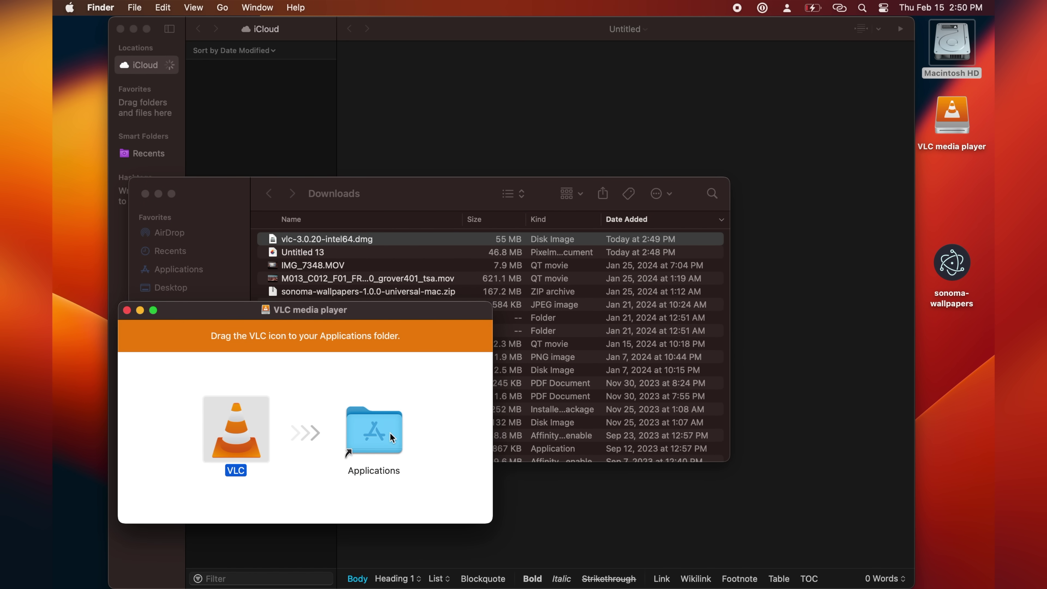
{"action": "left_click", "coordinate": [128, 311]}
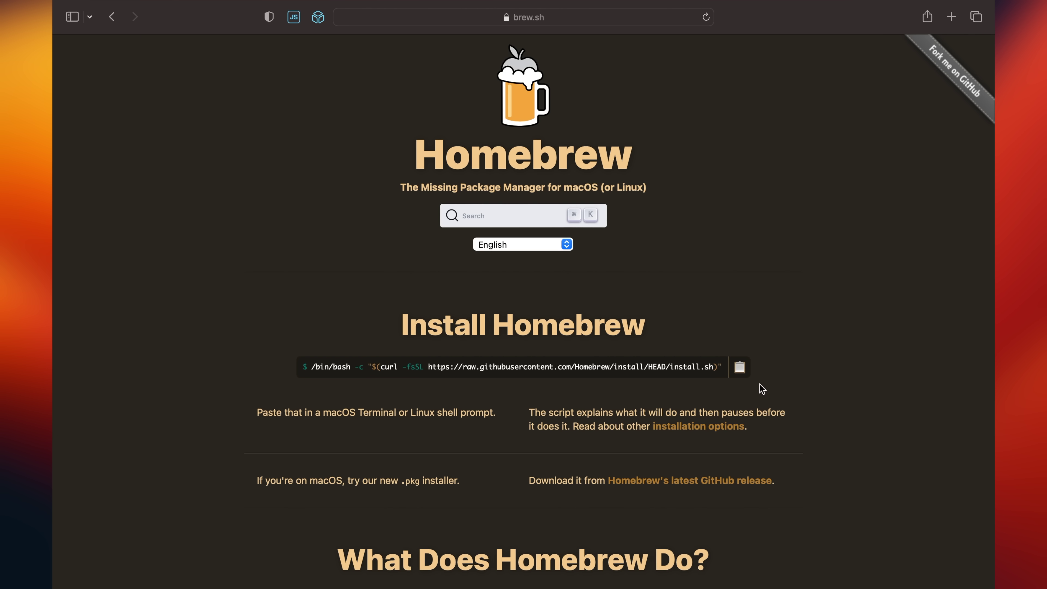
Copy Homebrew's install command from brew.sh, run it in Terminal, and check the installation with the brew command
{"action": "left_click", "coordinate": [740, 367]}
{"action": "key", "text": "ctrl+Left"}
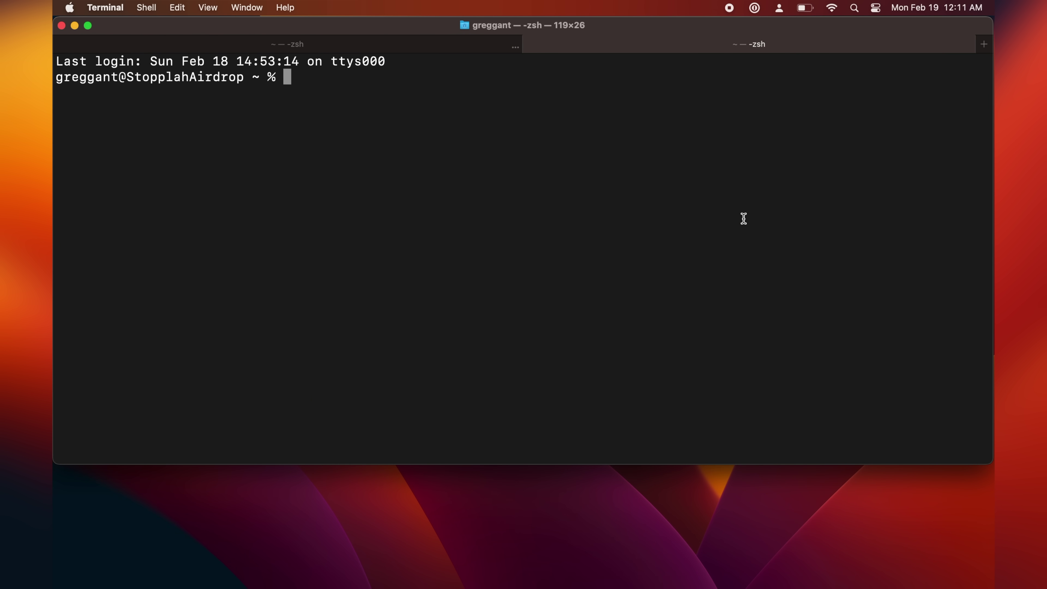
{"action": "key", "text": "super+v"}
{"action": "key", "text": "Return"}
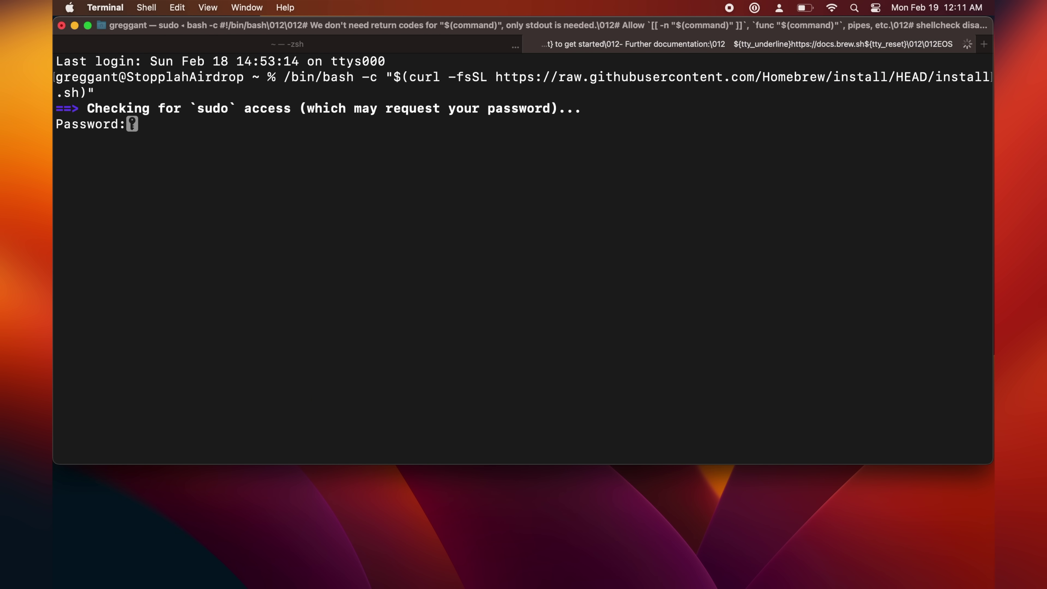
{"action": "type", "text": "brew"}
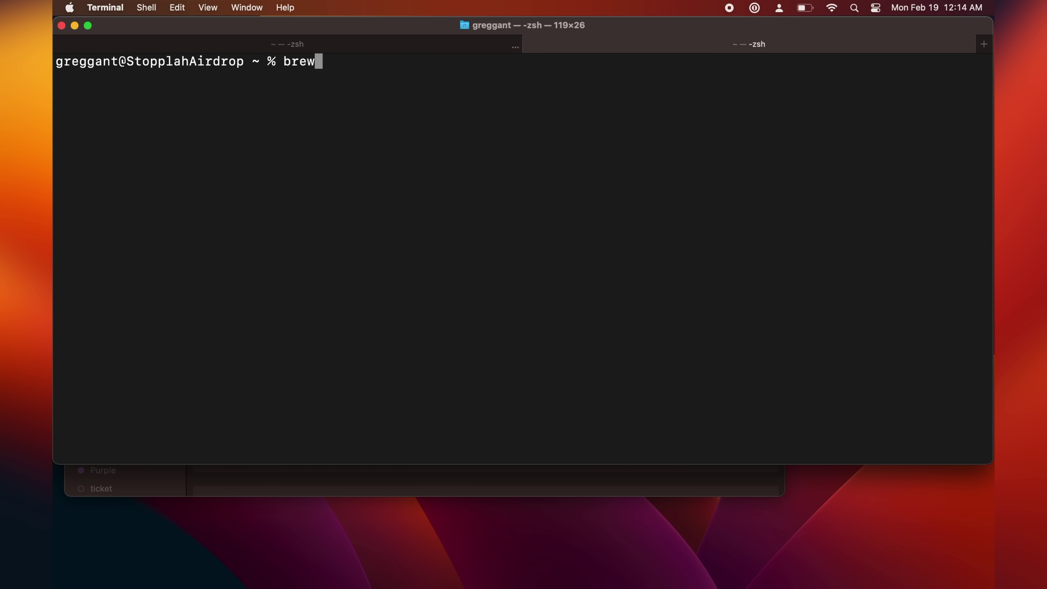
{"action": "key", "text": "Return"}
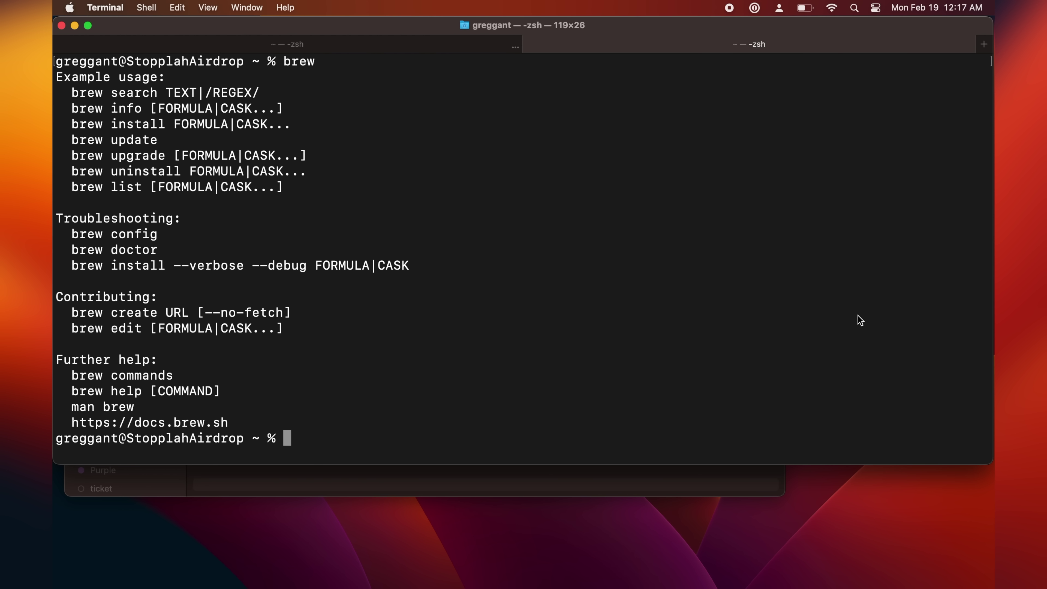
Install the libaacs package with the command brew install libaacs
{"action": "type", "text": "brew install libaa"}
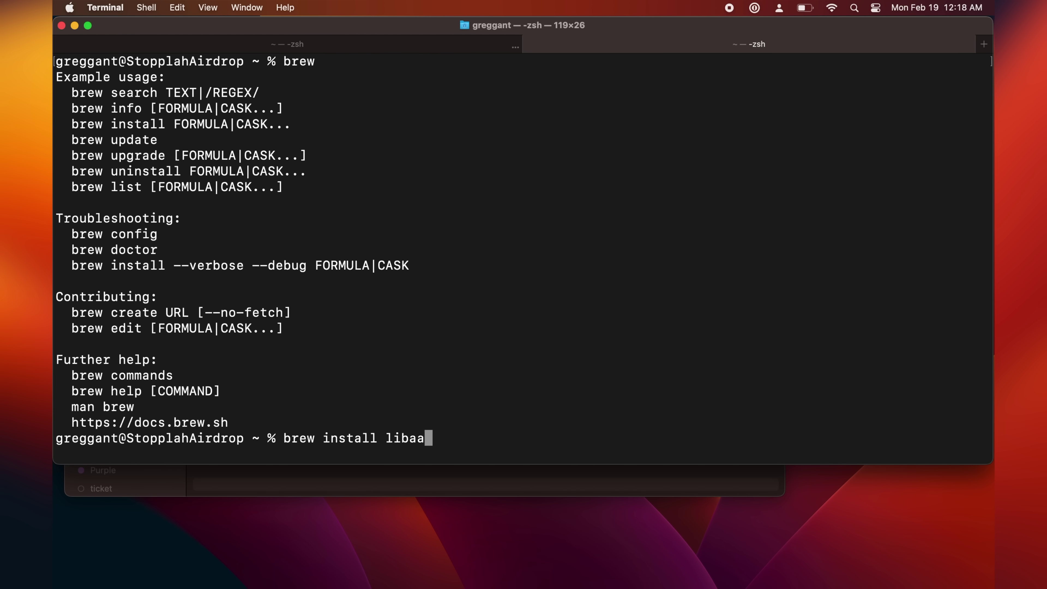
{"action": "type", "text": "cs"}
{"action": "key", "text": "Return"}
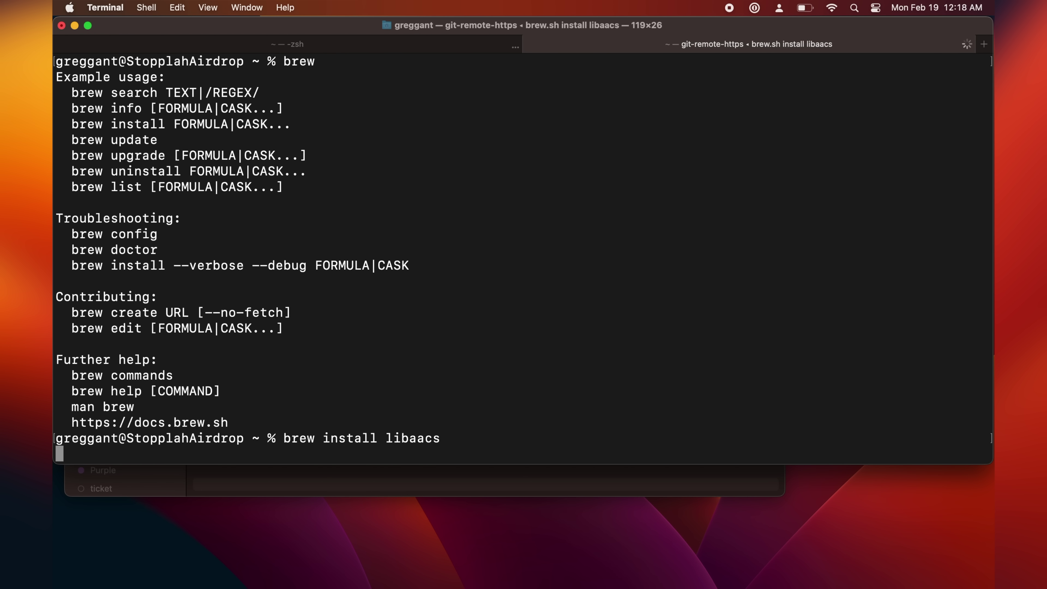
Switch to Safari, search the web for findvuk, and download the English keydb.cfg from the FindVUK Online Database
{"action": "key", "text": "ctrl+Right"}
{"action": "left_click", "coordinate": [624, 17]}
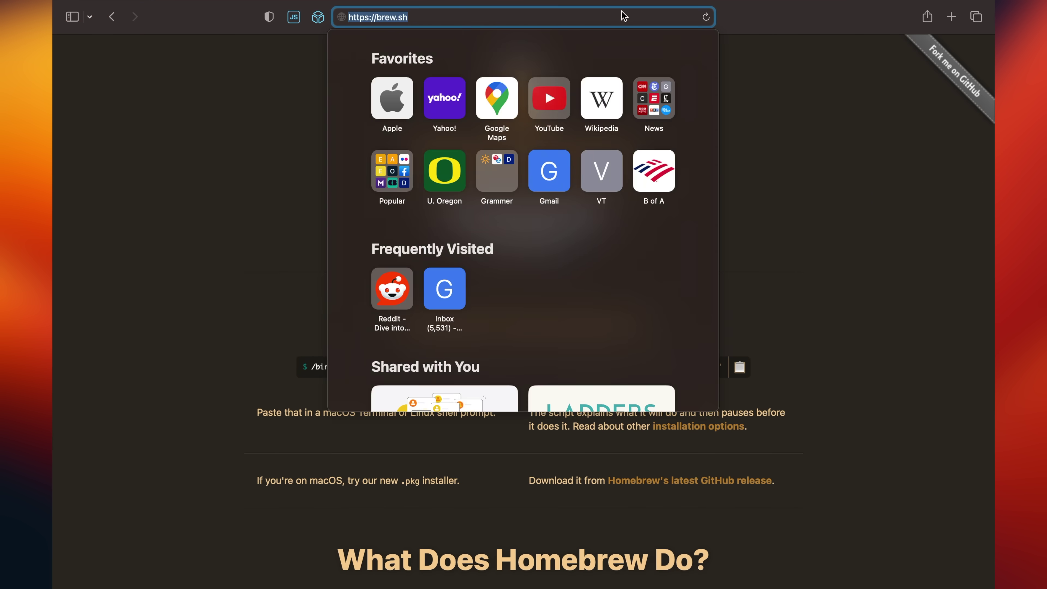
{"action": "type", "text": "findvuk"}
{"action": "key", "text": "Return"}
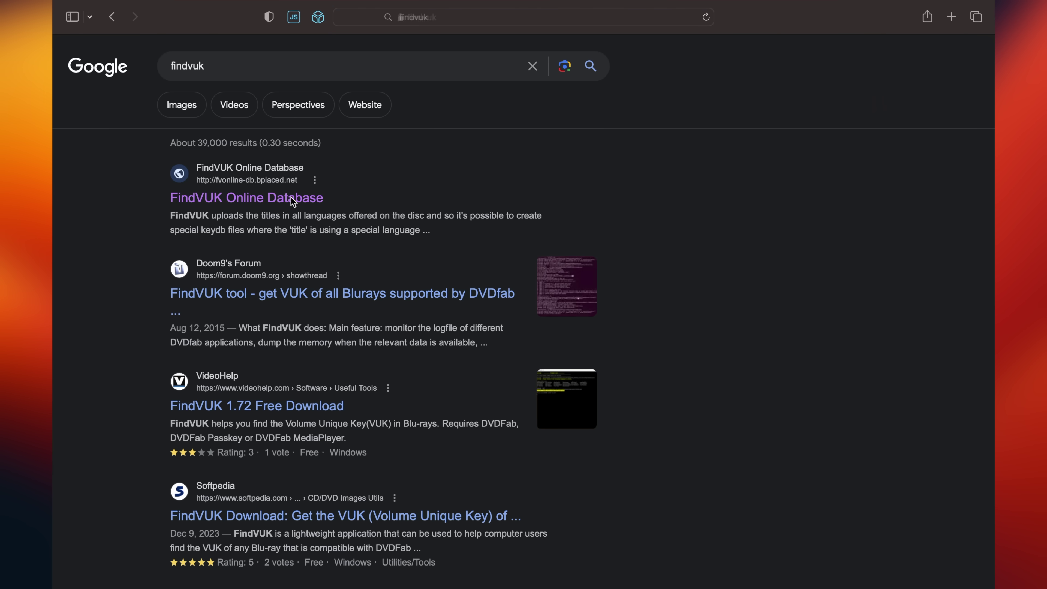
{"action": "left_click", "coordinate": [293, 200]}
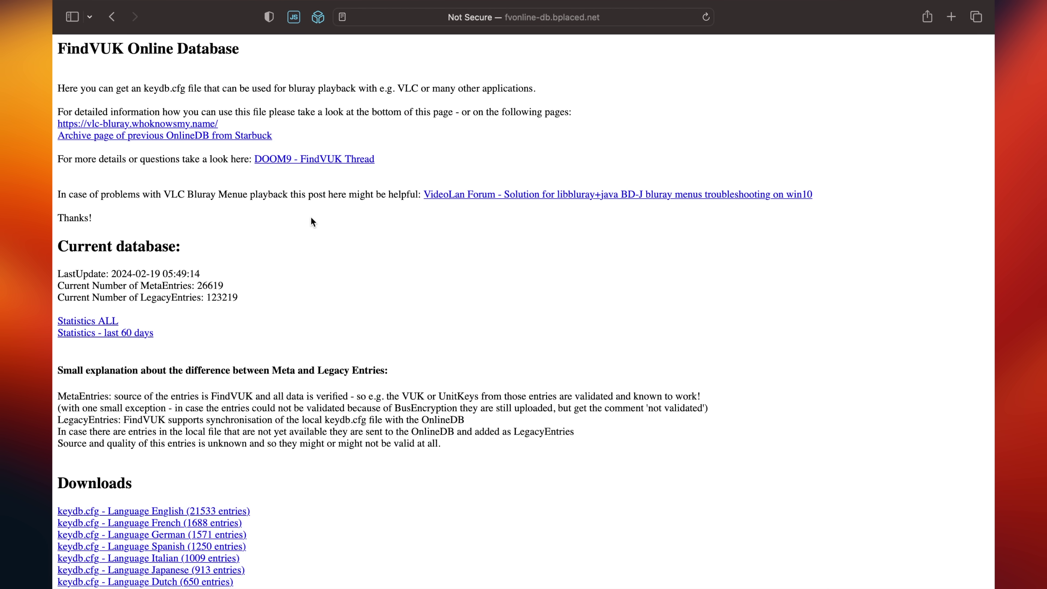
{"action": "scroll", "coordinate": [313, 223], "scroll_direction": "down", "scroll_amount": 5}
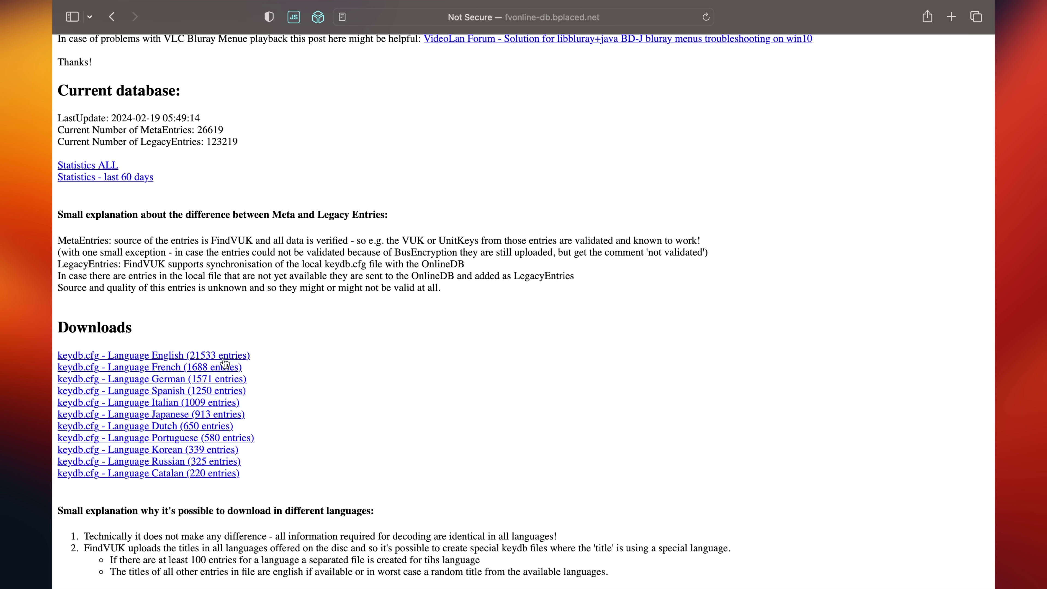
{"action": "left_click", "coordinate": [223, 360]}
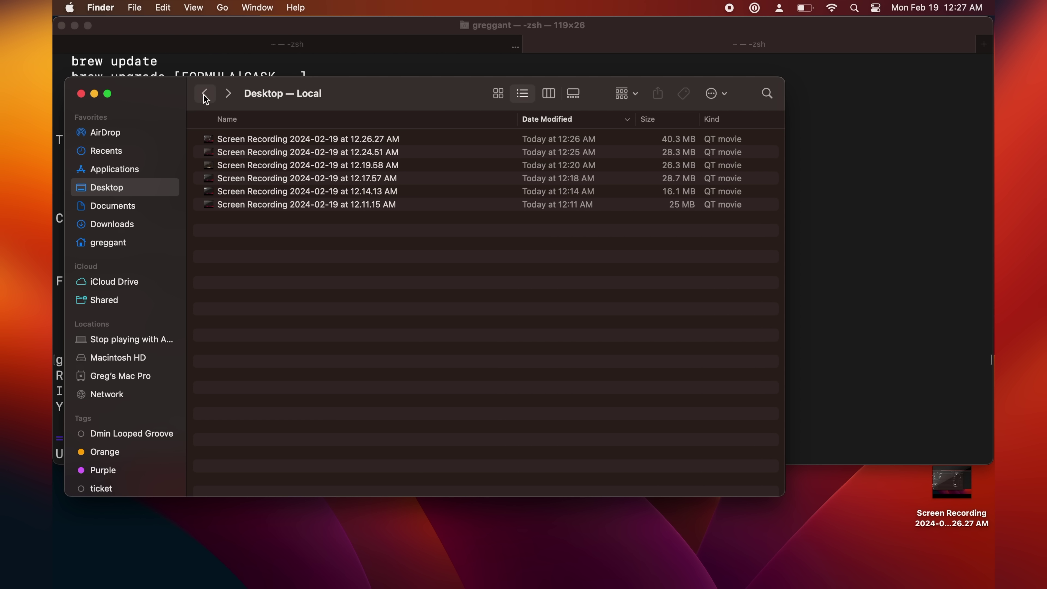
Open the home folder in Finder and enable Show Library Folder in its view options
{"action": "left_click", "coordinate": [133, 242]}
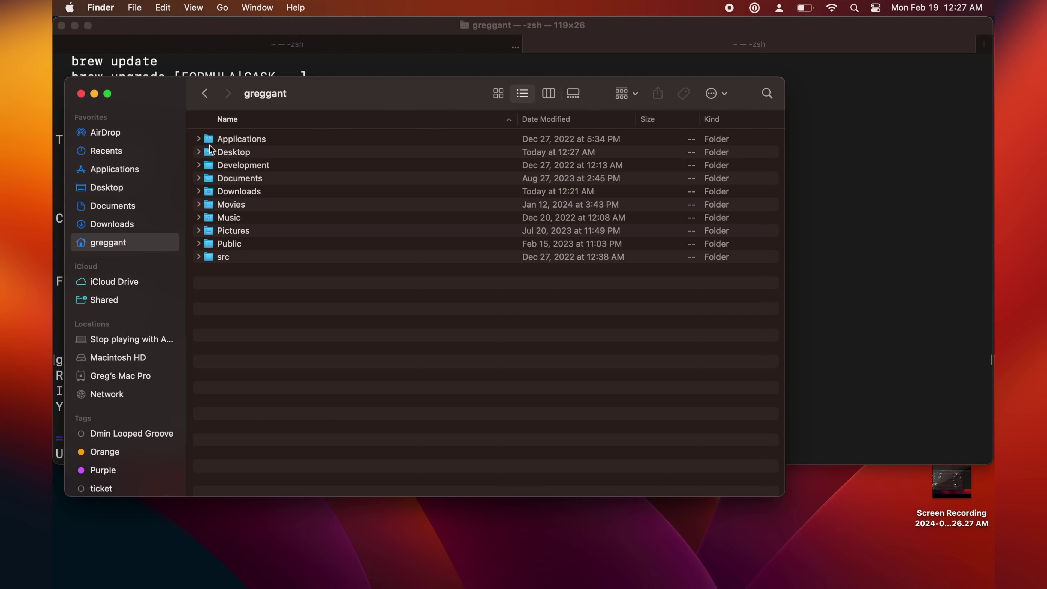
{"action": "left_click", "coordinate": [304, 6]}
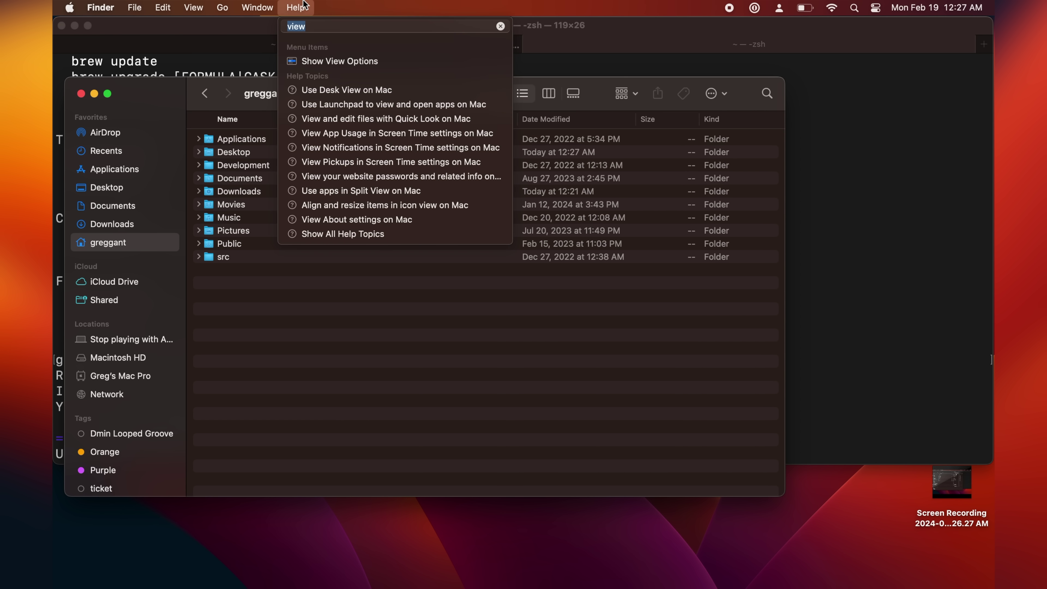
{"action": "left_click", "coordinate": [328, 62]}
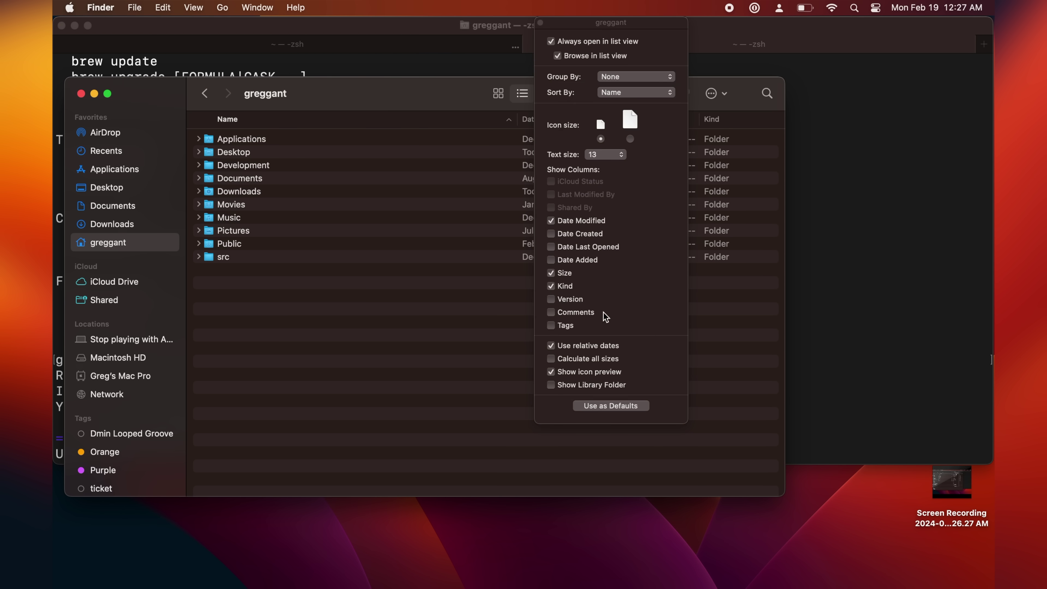
{"action": "left_click", "coordinate": [597, 386]}
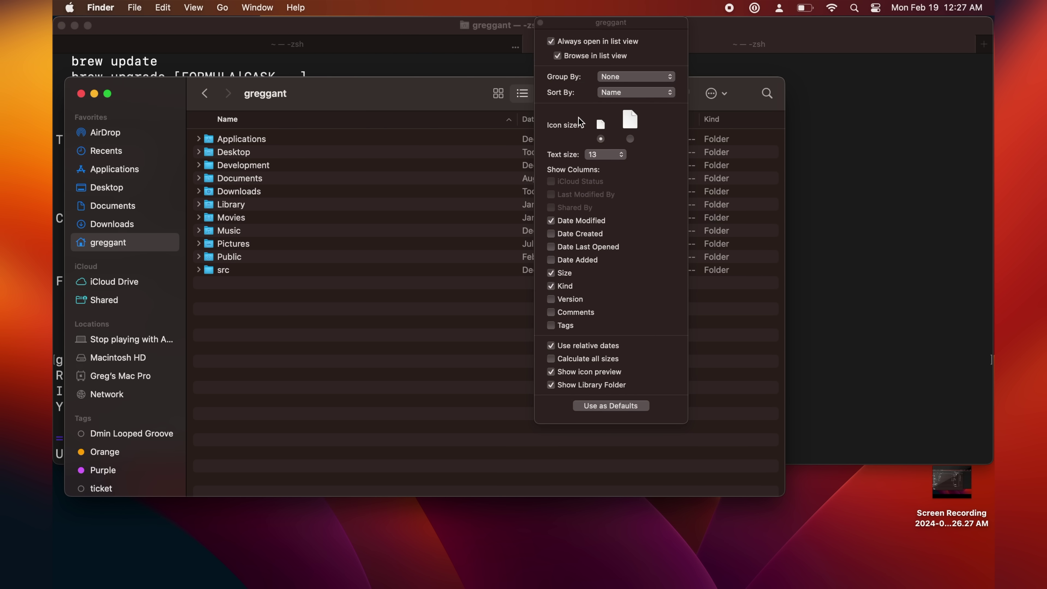
{"action": "left_click", "coordinate": [540, 23]}
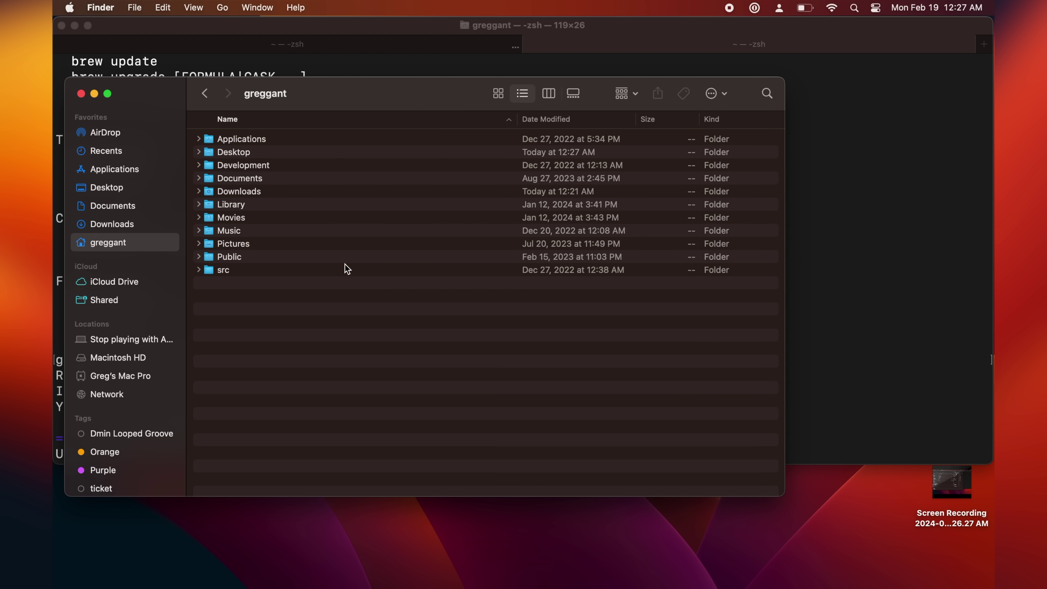
Open the Preferences folder inside the user Library and create a new folder named aacs in it
{"action": "double_click", "coordinate": [272, 206]}
{"action": "type", "text": "pref"}
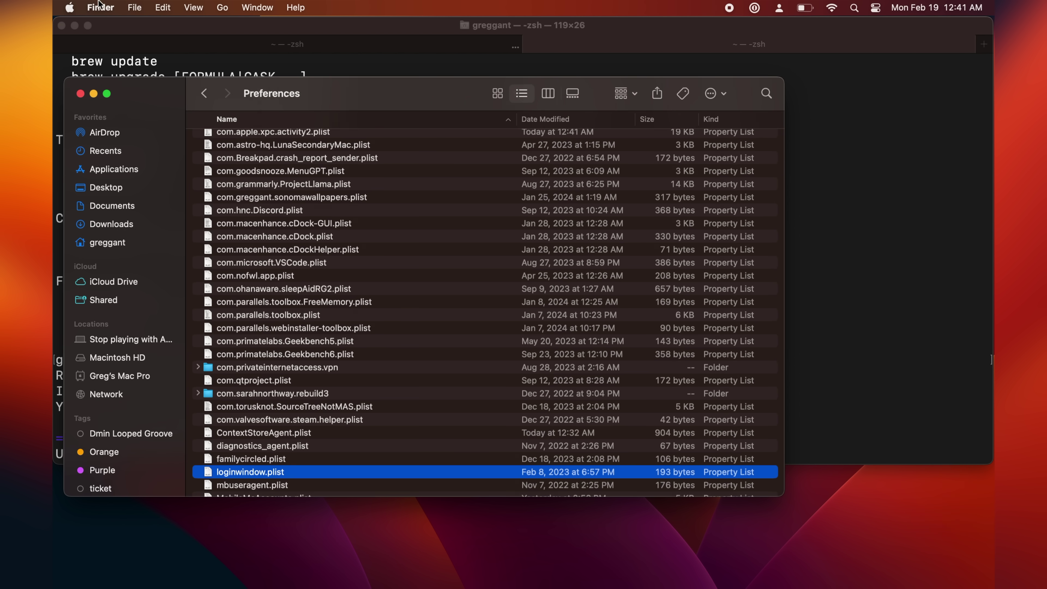
{"action": "left_click", "coordinate": [129, 8]}
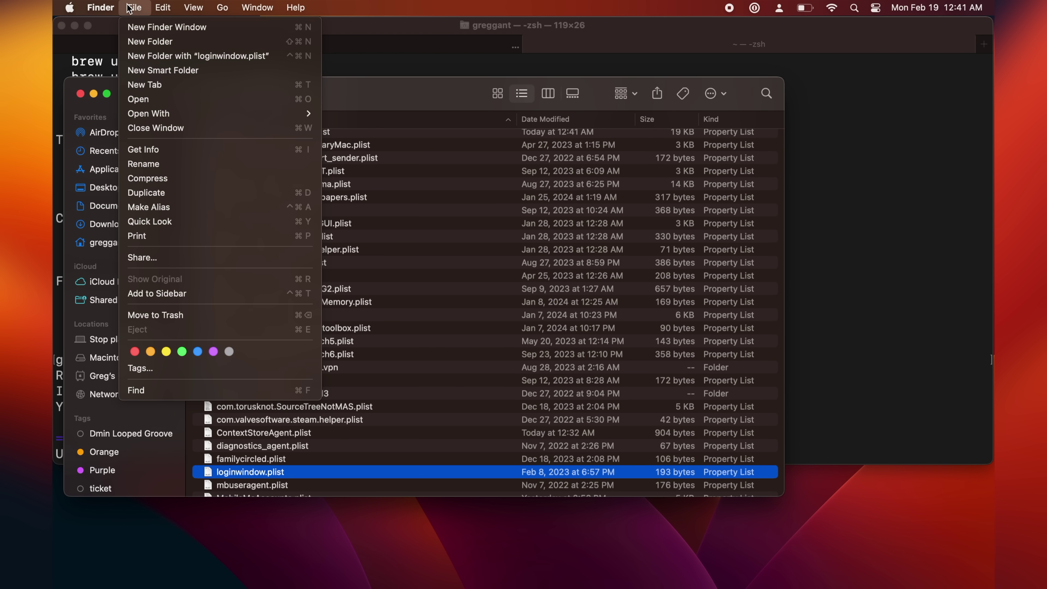
{"action": "left_click", "coordinate": [141, 42]}
{"action": "type", "text": "aacs"}
{"action": "key", "text": "Return"}
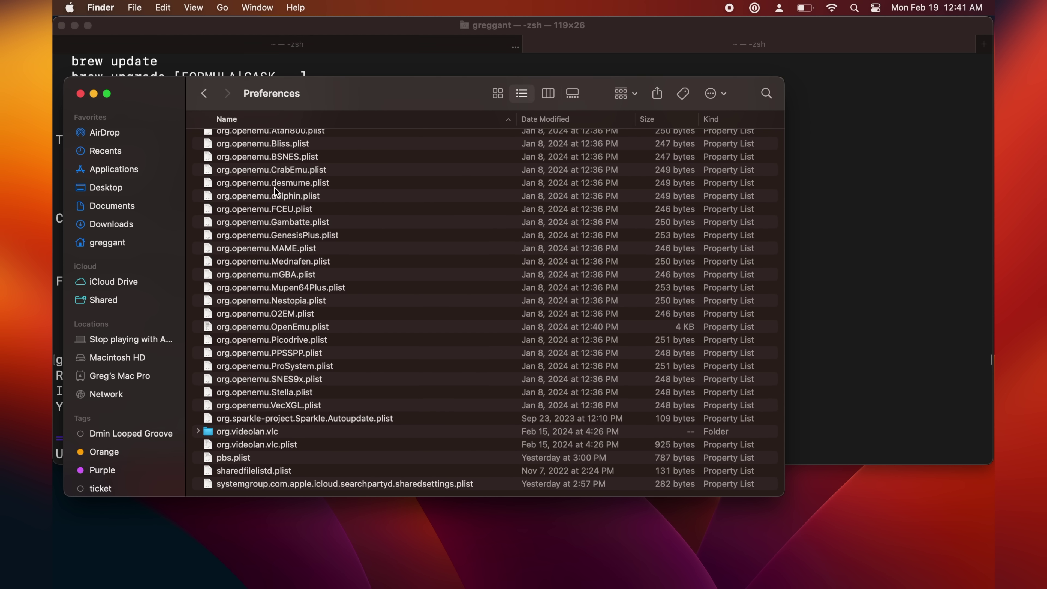
Open the new aacs folder and move keydb.cfg into it from Downloads, opened in a second Finder tab
{"action": "left_click", "coordinate": [324, 260]}
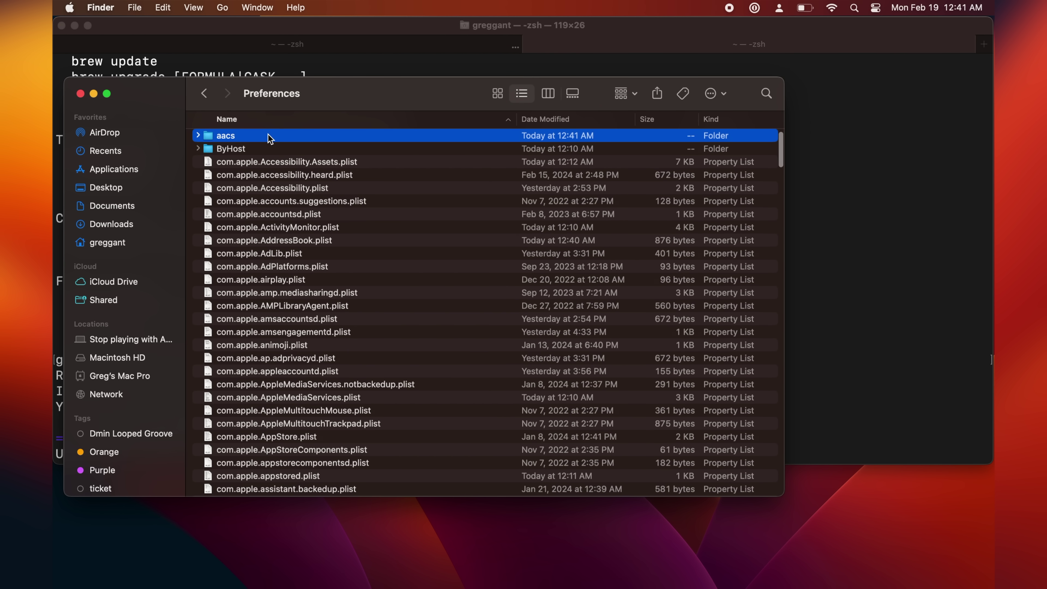
{"action": "double_click", "coordinate": [270, 138]}
{"action": "key", "text": "super+t"}
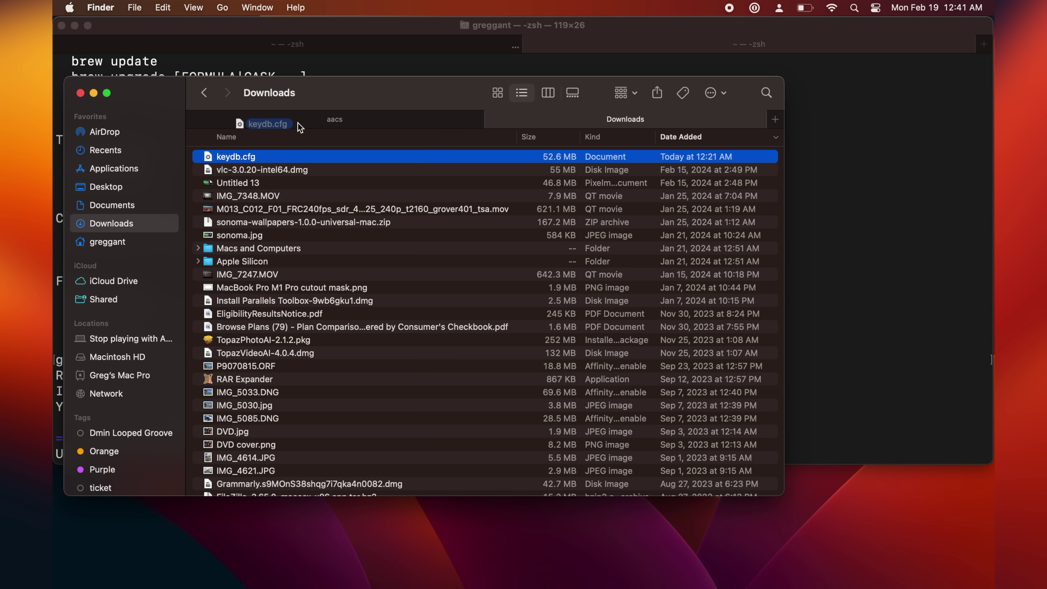
{"action": "left_click_drag", "start_coordinate": [297, 124], "coordinate": [307, 123]}
{"action": "left_click", "coordinate": [307, 123]}
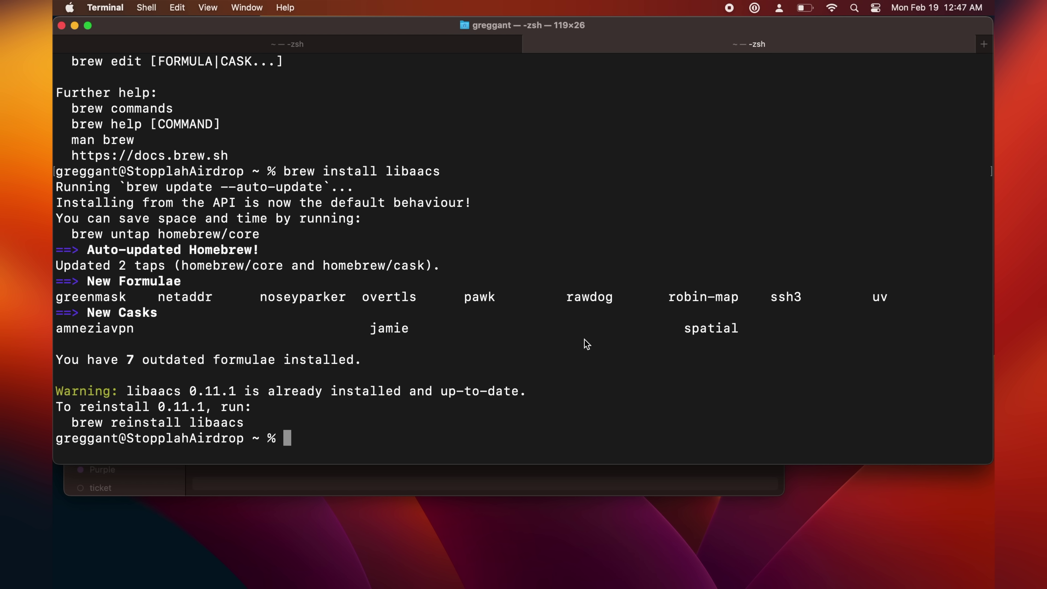
Switch to Terminal and run brew --prefix to look up Homebrew's install location
{"action": "left_click", "coordinate": [586, 345]}
{"action": "type", "text": "brew --prefix"}
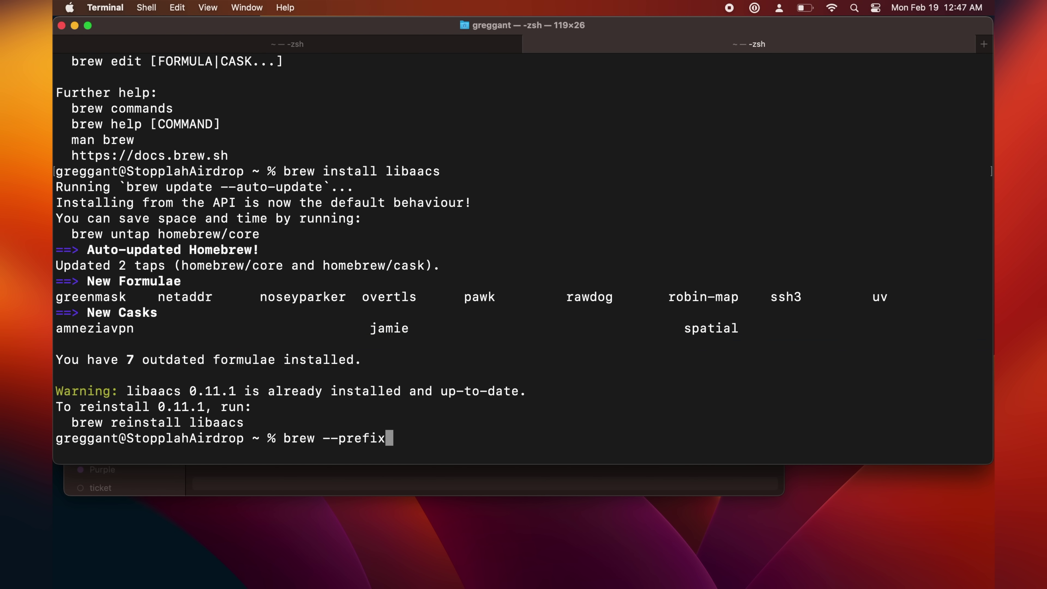
{"action": "key", "text": "Return"}
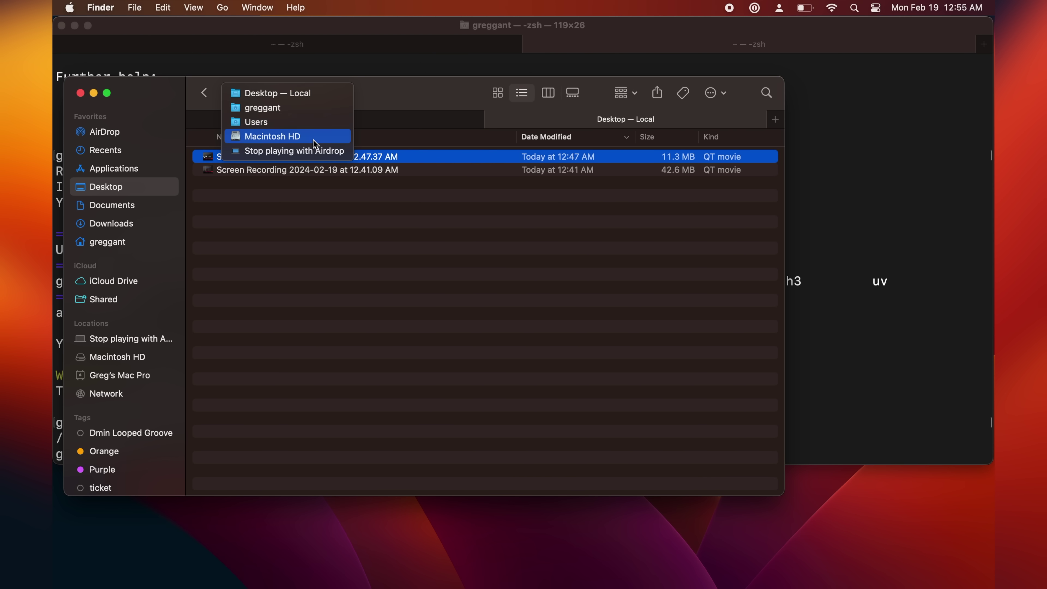
Show hidden files on Macintosh HD in Finder and open the Homebrew location, usr/local or, on the other Mac, opt/homebrew
{"action": "key", "text": "Escape"}
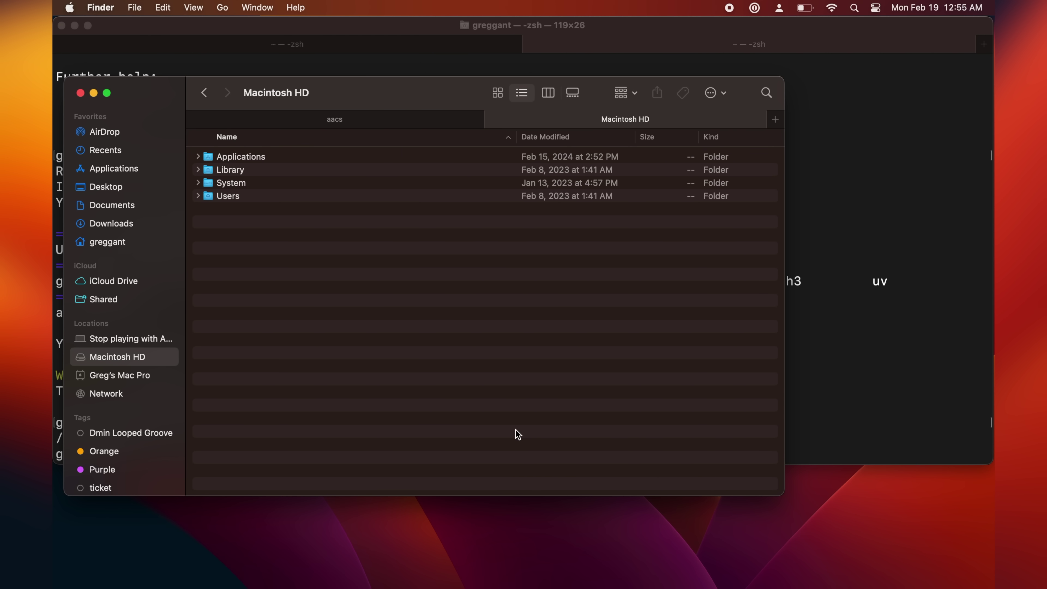
{"action": "key", "text": "super+shift+period"}
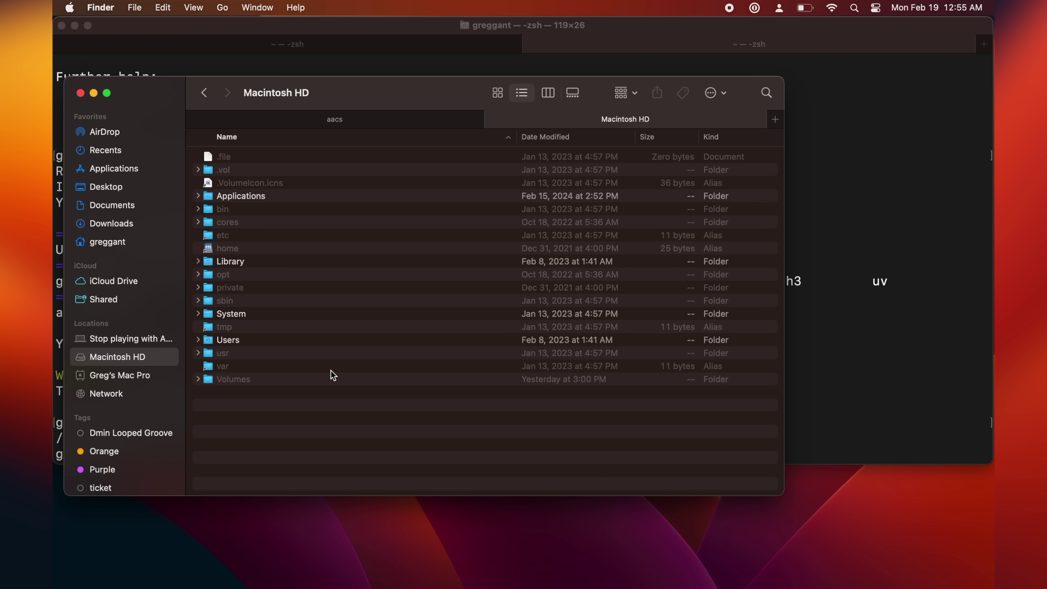
{"action": "double_click", "coordinate": [325, 357]}
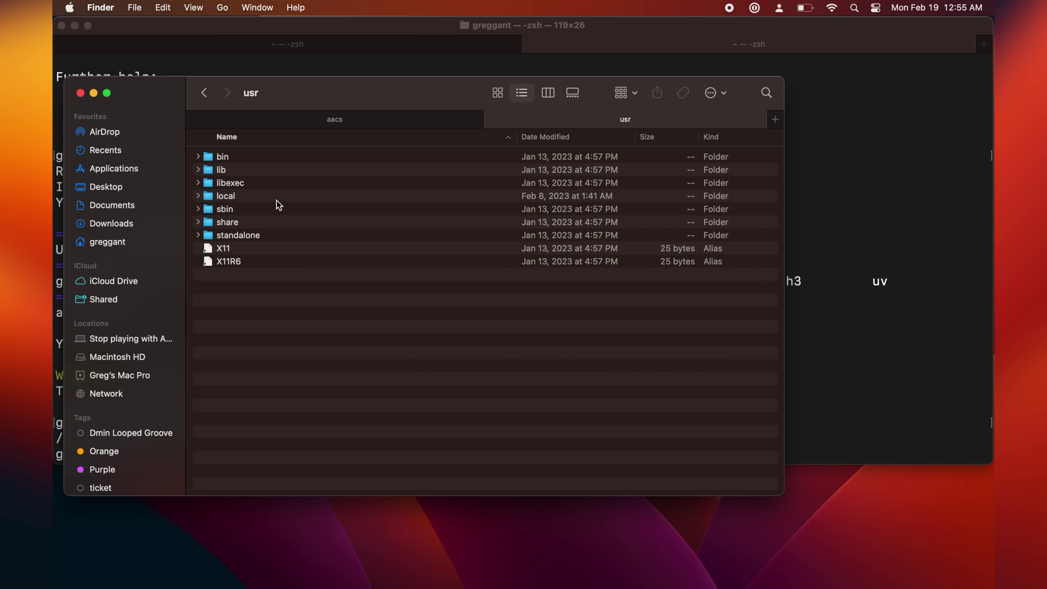
{"action": "double_click", "coordinate": [262, 197]}
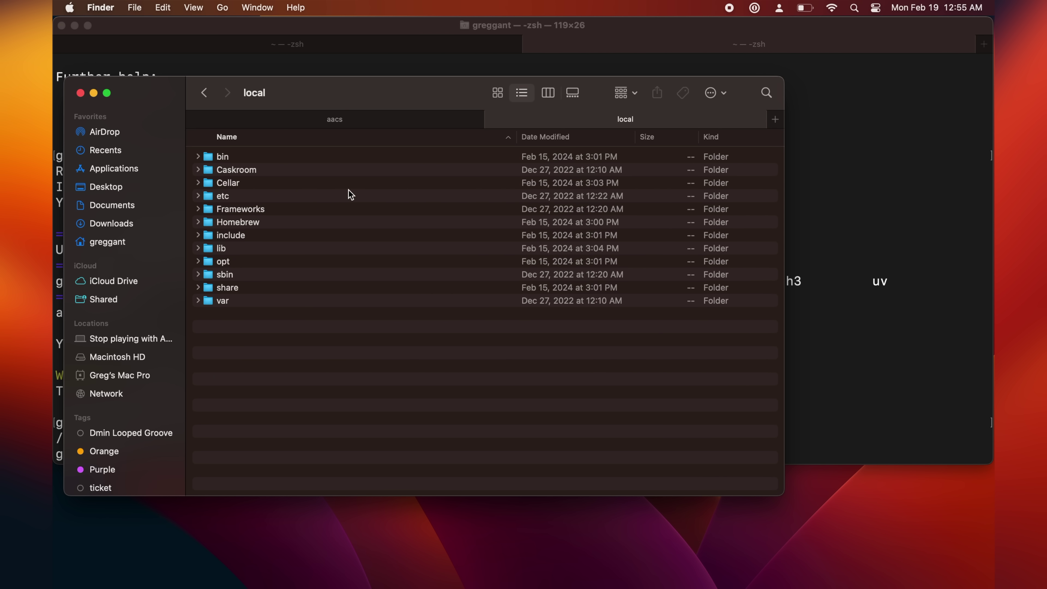
{"action": "key", "text": "l"}
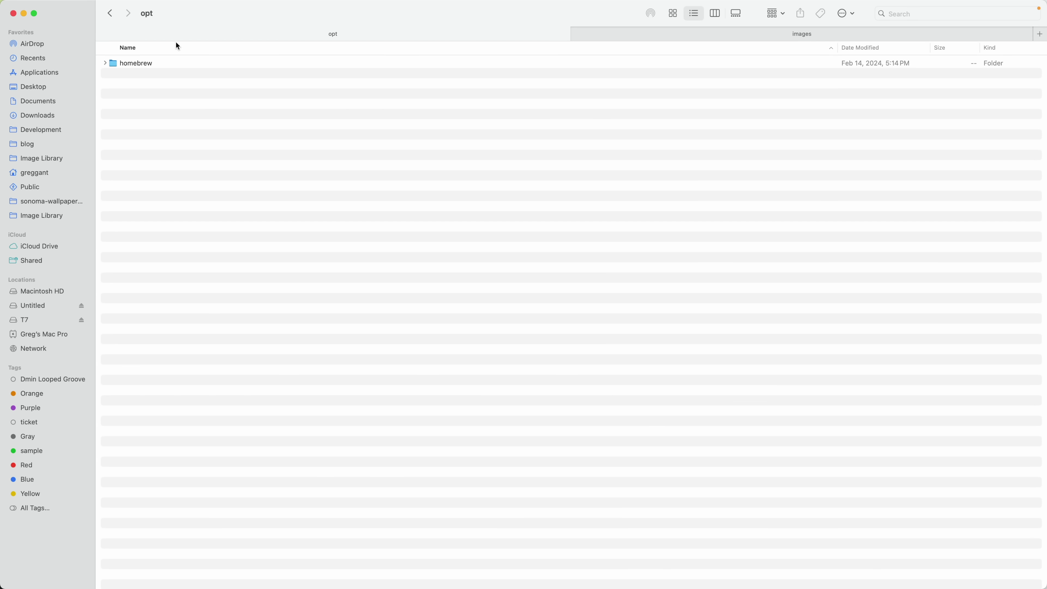
{"action": "double_click", "coordinate": [177, 63]}
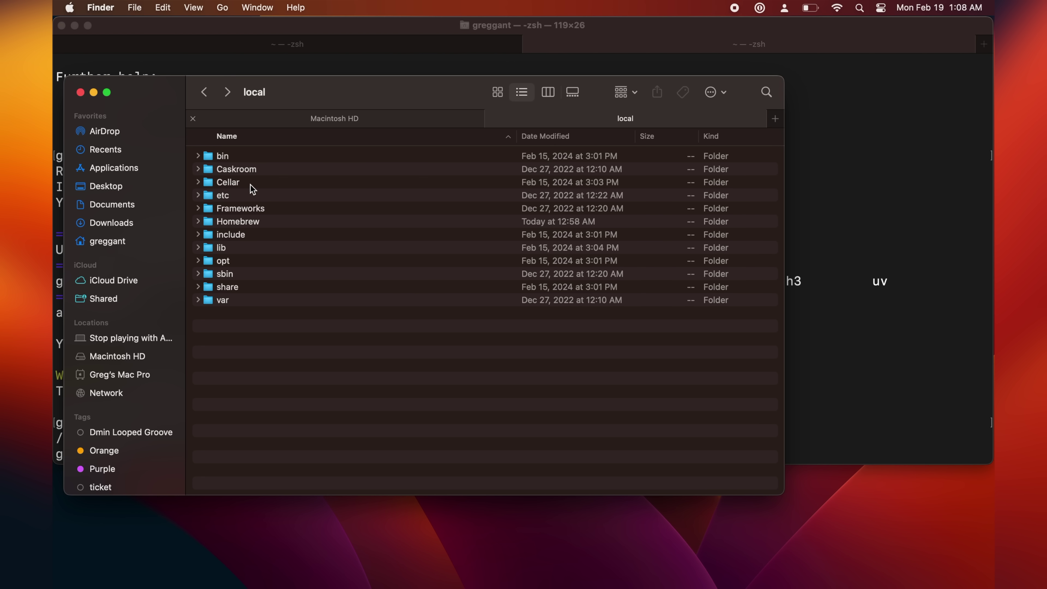
Browse from Cellar to libaacs, expand 0.11.1 and its lib folder, and select libaacs.dylib
{"action": "double_click", "coordinate": [252, 187]}
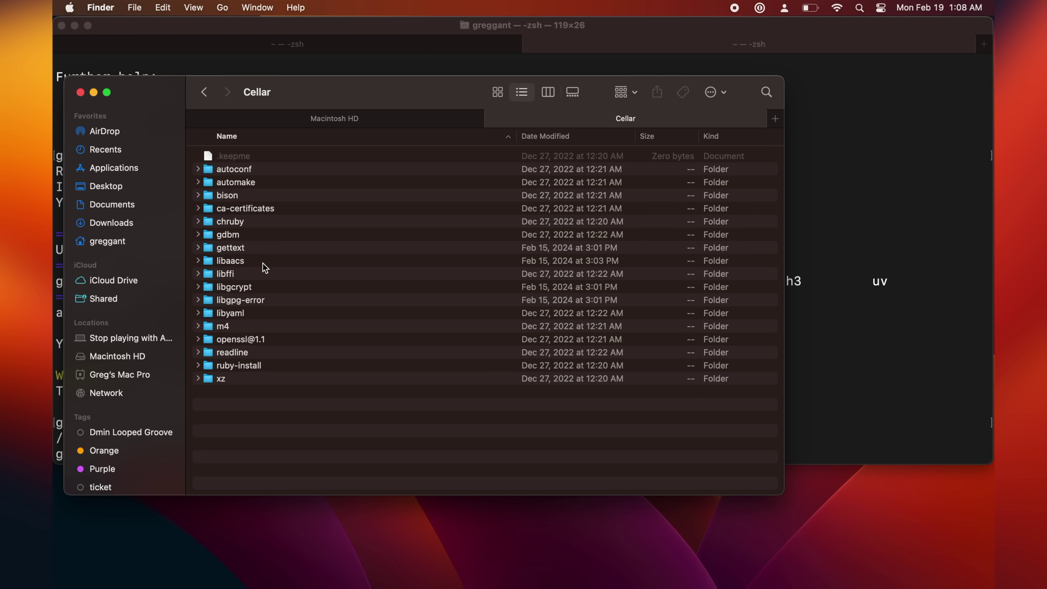
{"action": "double_click", "coordinate": [264, 262]}
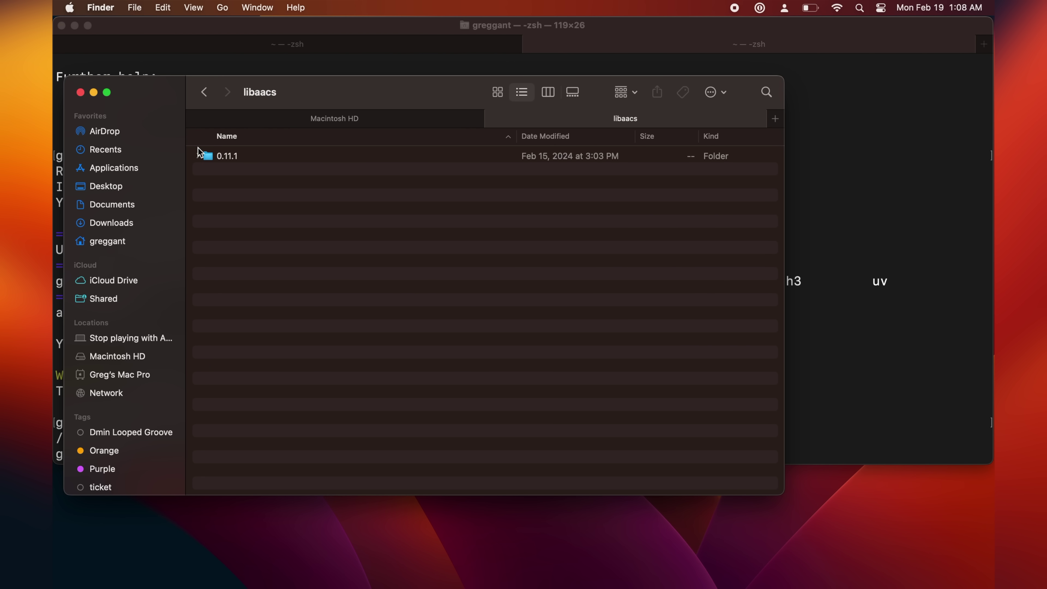
{"action": "left_click", "coordinate": [198, 156]}
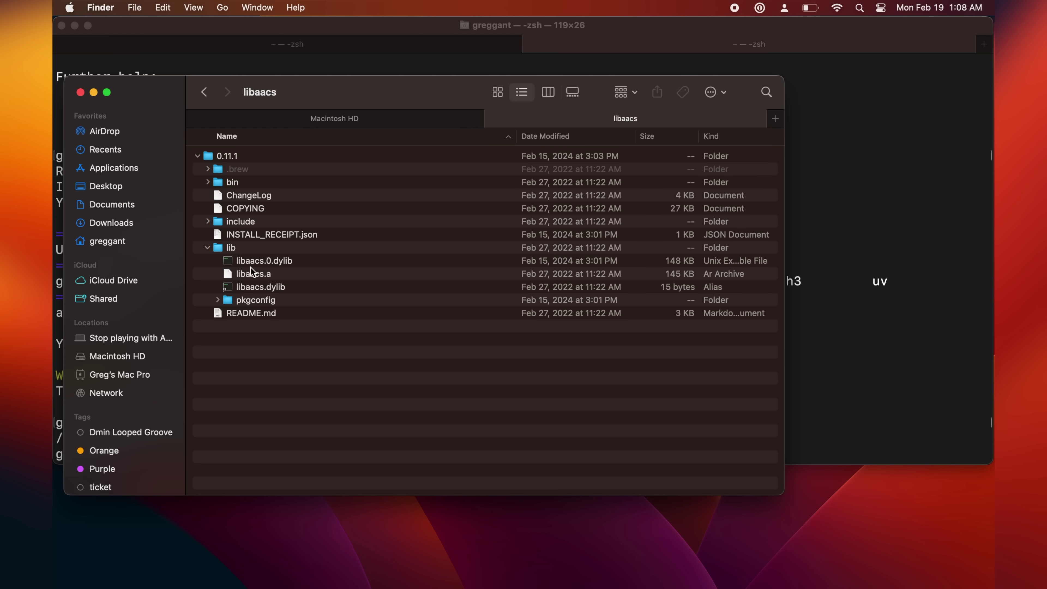
{"action": "left_click", "coordinate": [246, 250]}
{"action": "left_click", "coordinate": [287, 289]}
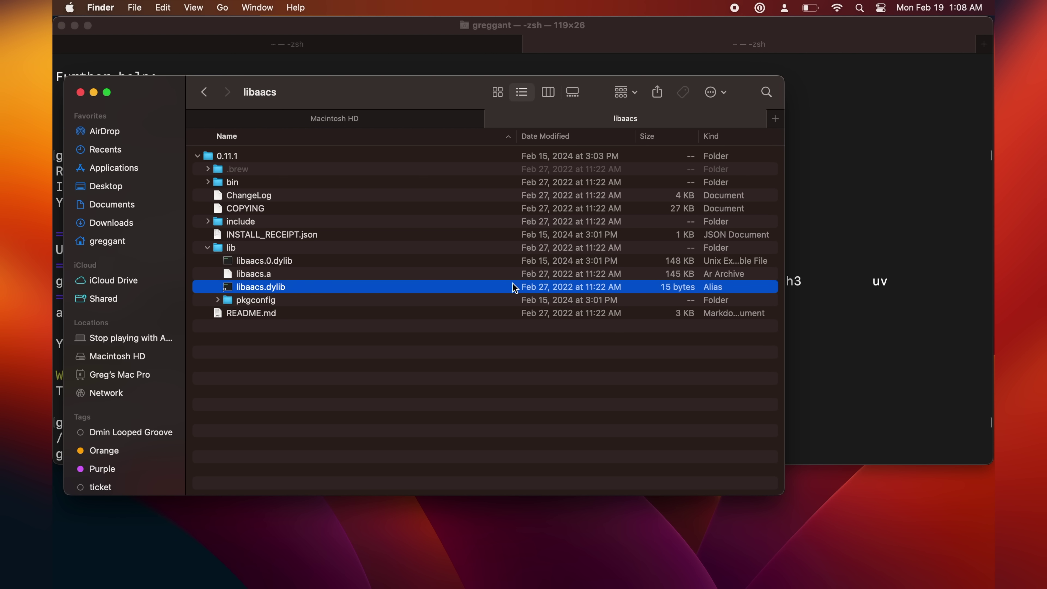
Open the usr/local/lib folder in the Finder tab showing Macintosh HD
{"action": "left_click", "coordinate": [445, 123]}
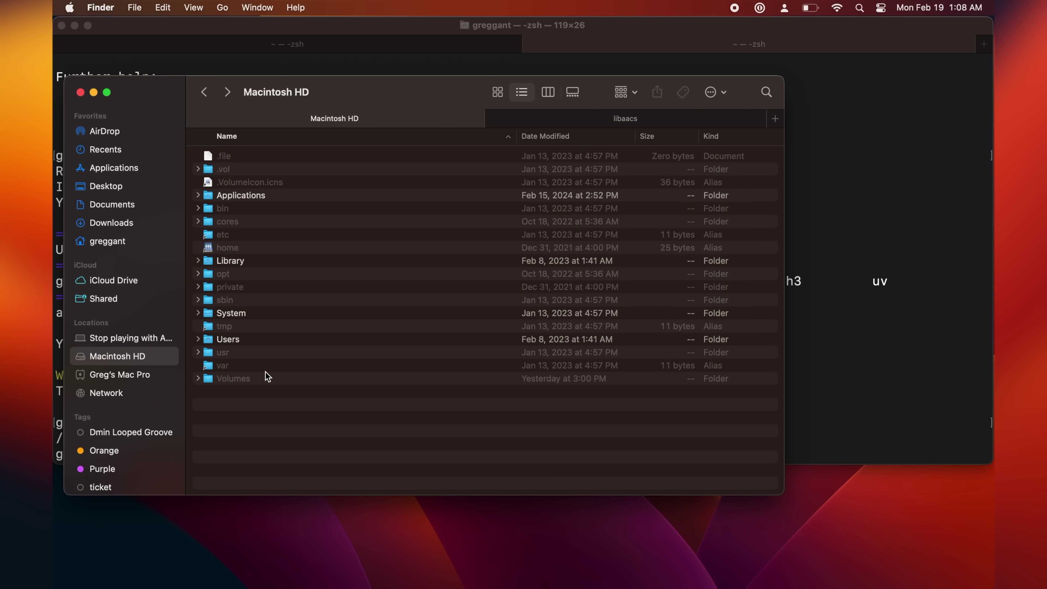
{"action": "double_click", "coordinate": [249, 353]}
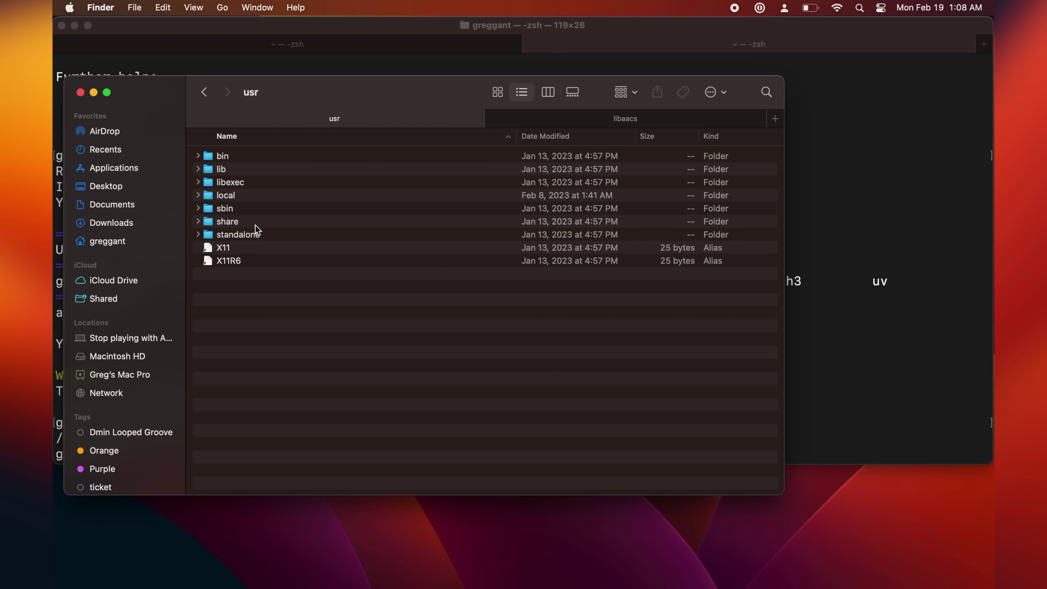
{"action": "double_click", "coordinate": [250, 196]}
{"action": "left_click", "coordinate": [261, 248]}
{"action": "double_click", "coordinate": [264, 250]}
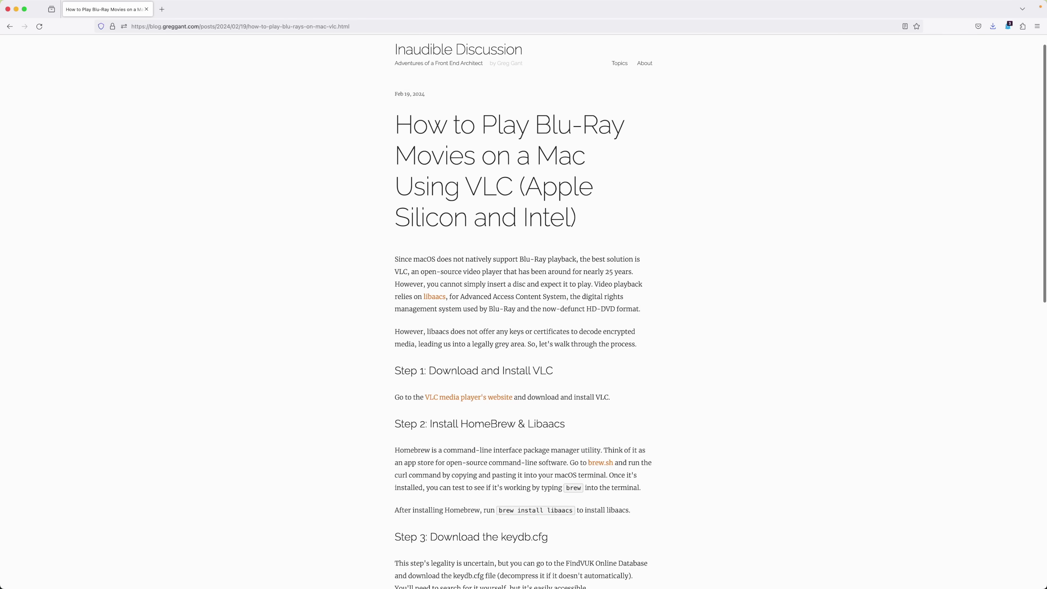
{"action": "scroll", "coordinate": [524, 309], "scroll_direction": "down", "scroll_amount": 10}
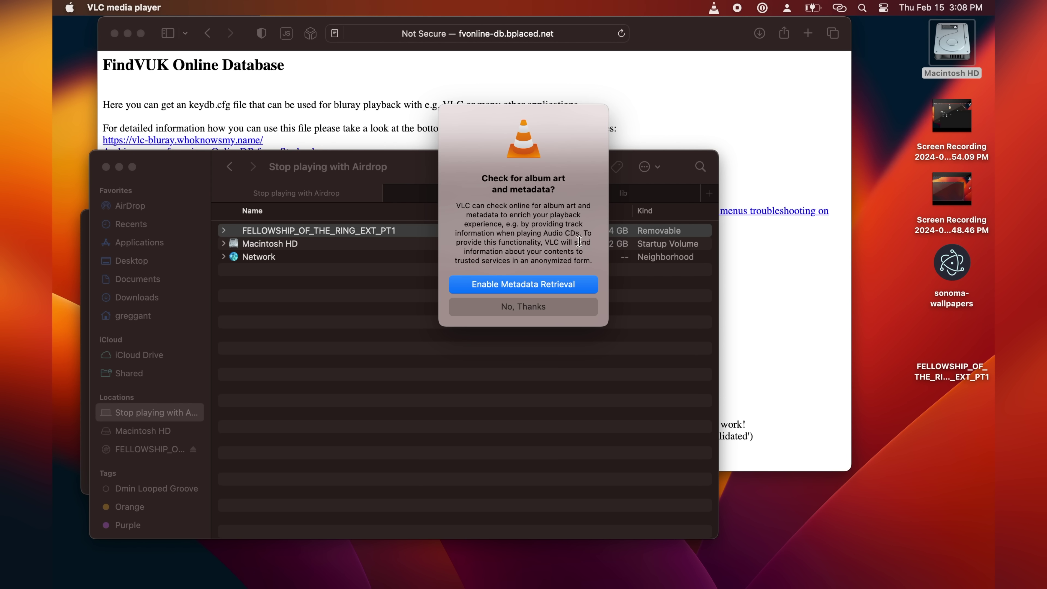
Open the FELLOWSHIP_OF_THE_RING_EXT_PT1 disc in VLC with metadata retrieval enabled and removable volume access allowed, closing the Errors and Warnings window
{"action": "left_click", "coordinate": [559, 292]}
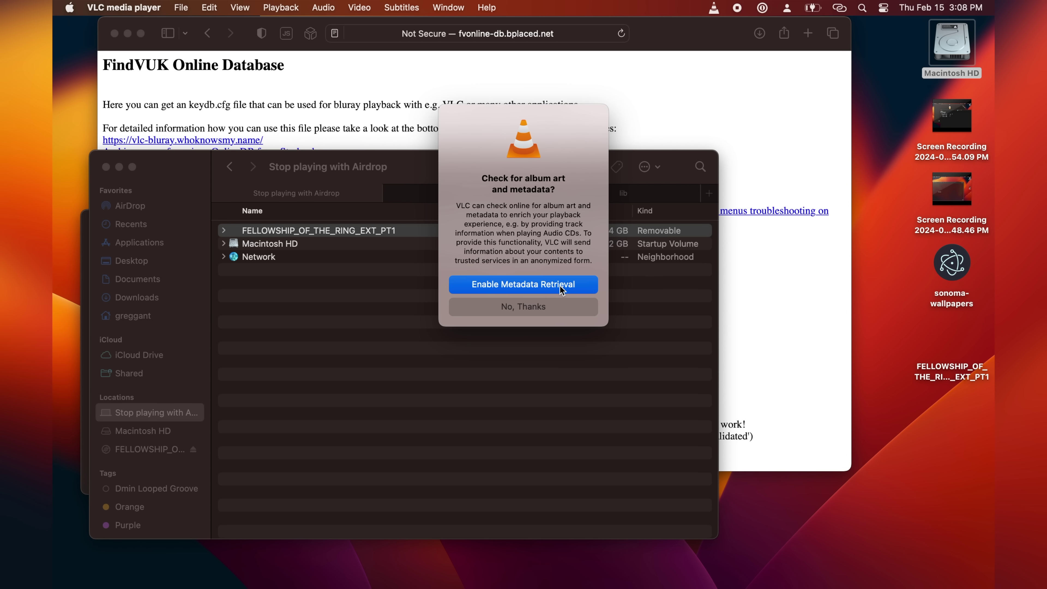
{"action": "left_click", "coordinate": [181, 7]}
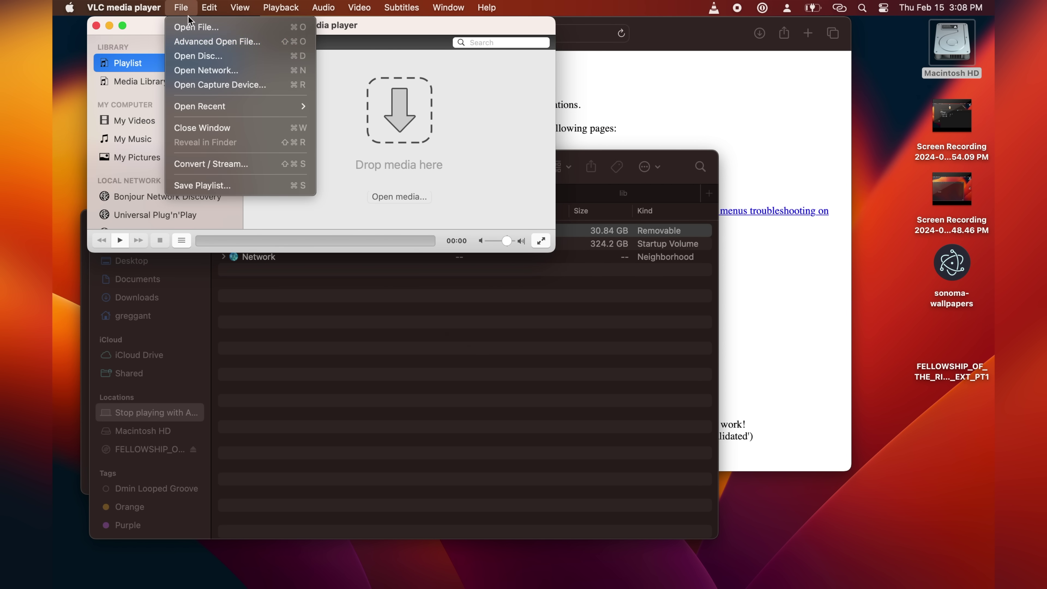
{"action": "left_click", "coordinate": [209, 62]}
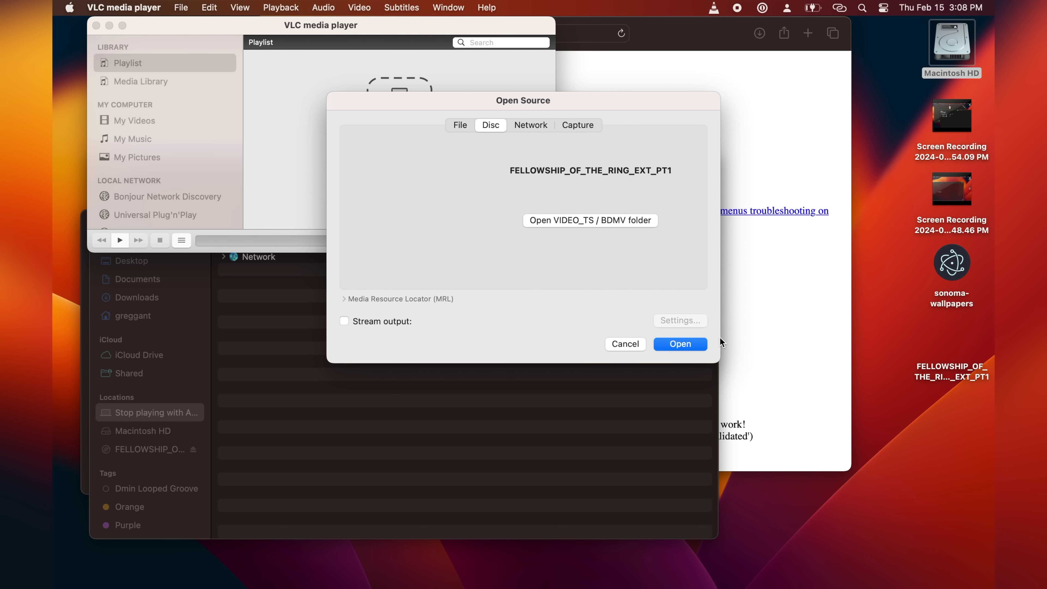
{"action": "left_click", "coordinate": [680, 345]}
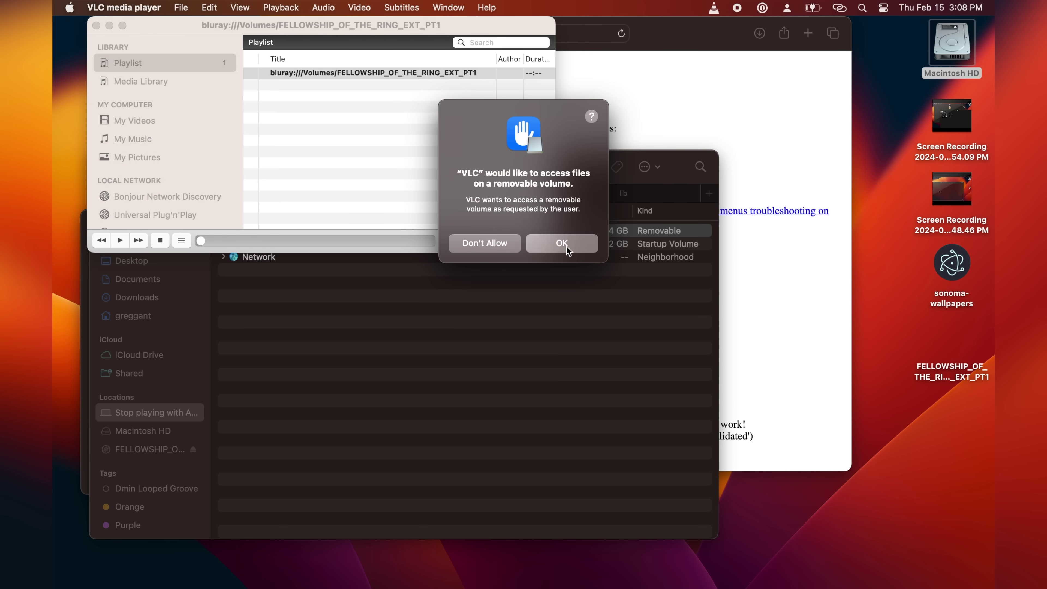
{"action": "left_click", "coordinate": [561, 248]}
{"action": "left_click", "coordinate": [330, 318]}
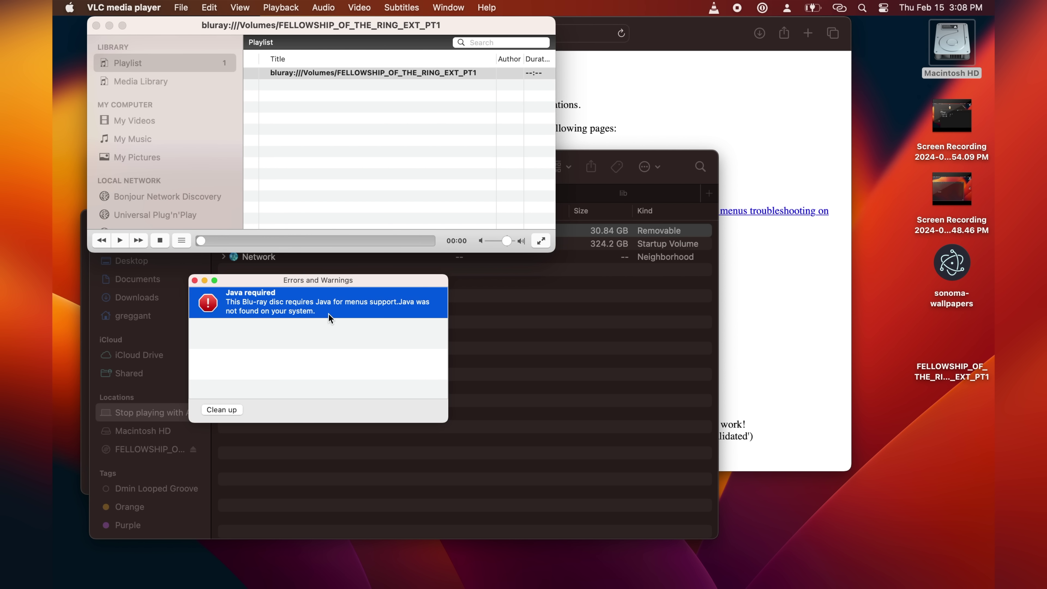
{"action": "left_click", "coordinate": [195, 281]}
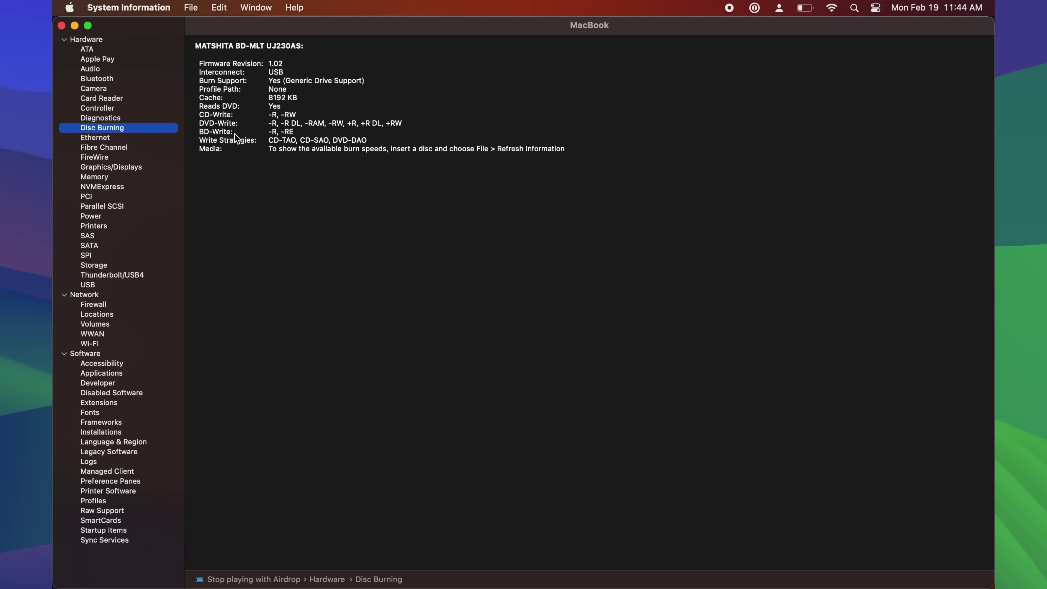
Check the optical drive's BD-Write formats in the Disc Burning section of System Information
{"action": "left_click_drag", "start_coordinate": [198, 135], "coordinate": [333, 131]}
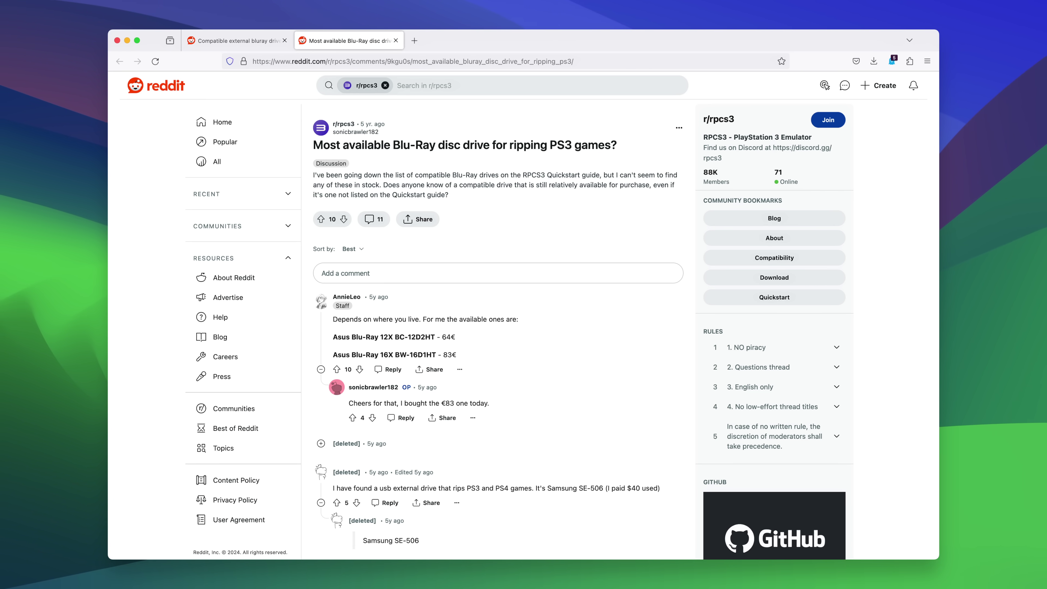
{"action": "key", "text": "ctrl+shift+Tab"}
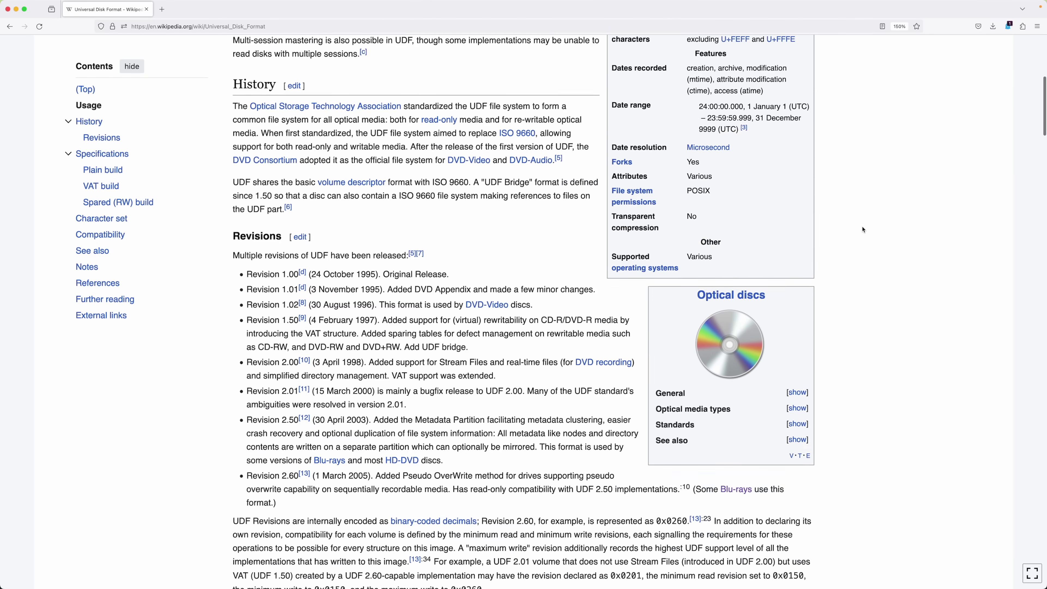
{"action": "scroll", "coordinate": [864, 230], "scroll_direction": "down", "scroll_amount": 3}
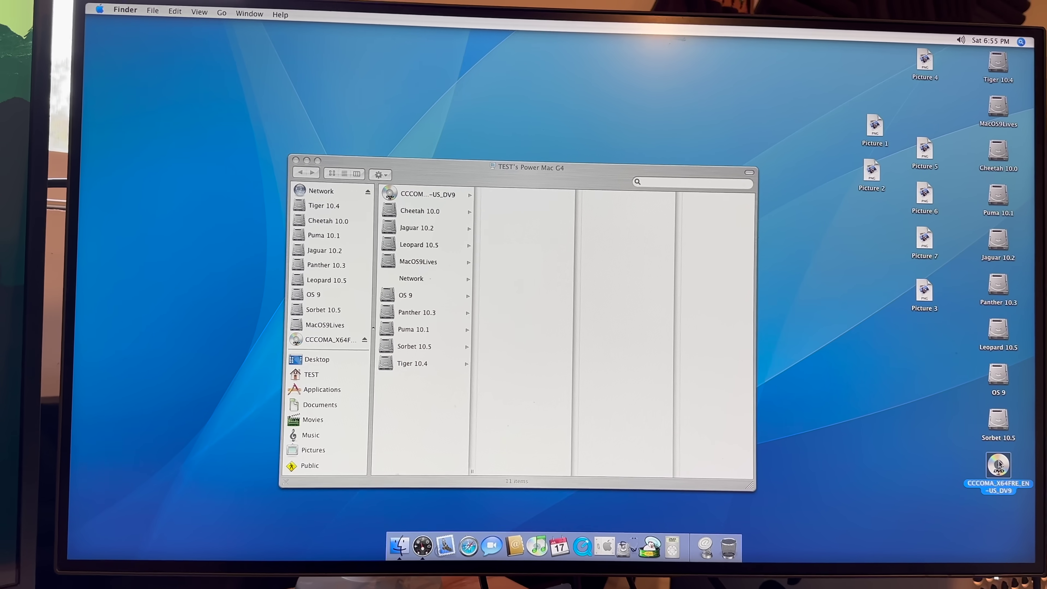
{"action": "double_click", "coordinate": [984, 459]}
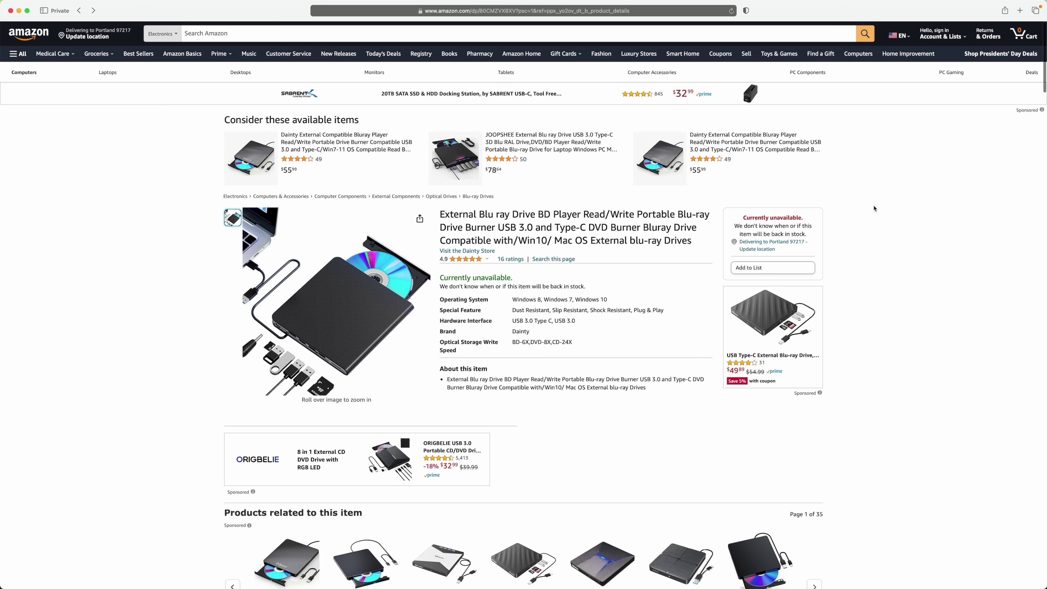
Look over the external Blu-ray drive product page and the External blu ray search results on Amazon
{"action": "scroll", "coordinate": [875, 208], "scroll_direction": "down", "scroll_amount": 10}
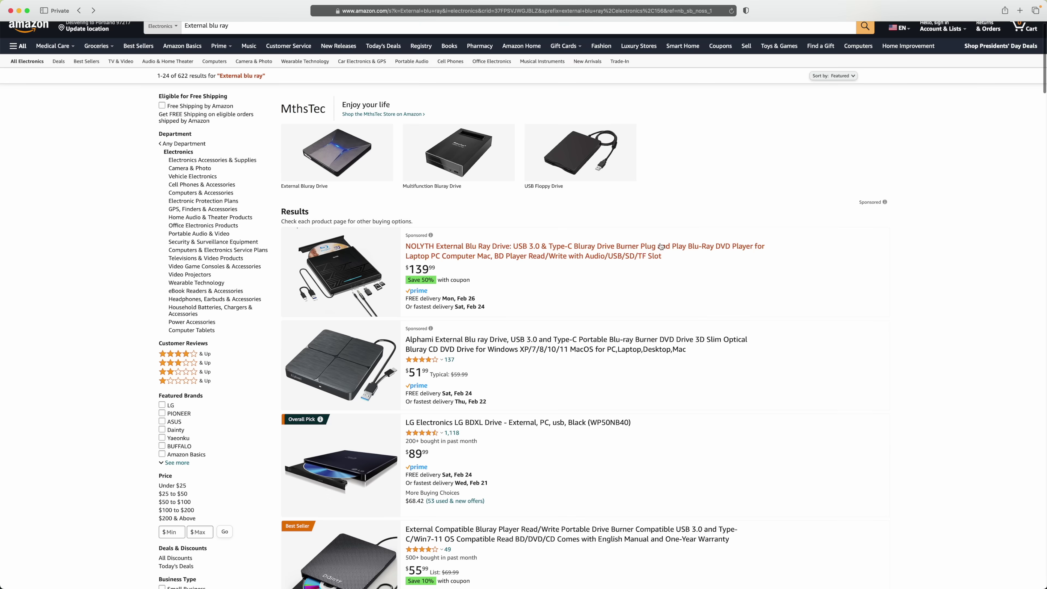
{"action": "scroll", "coordinate": [660, 247], "scroll_direction": "down", "scroll_amount": 20}
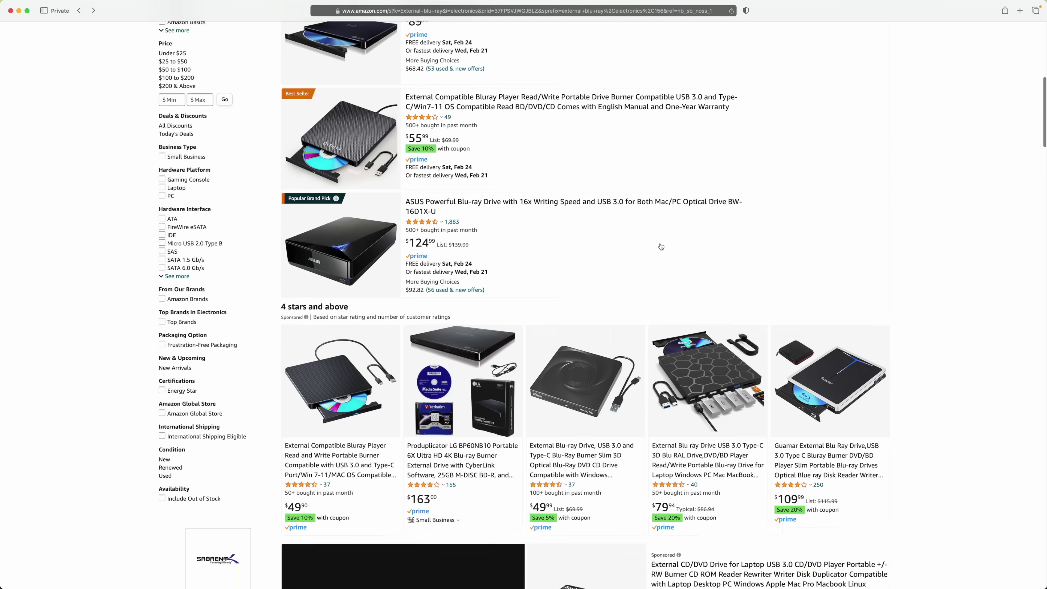
{"action": "scroll", "coordinate": [661, 247], "scroll_direction": "down", "scroll_amount": 12}
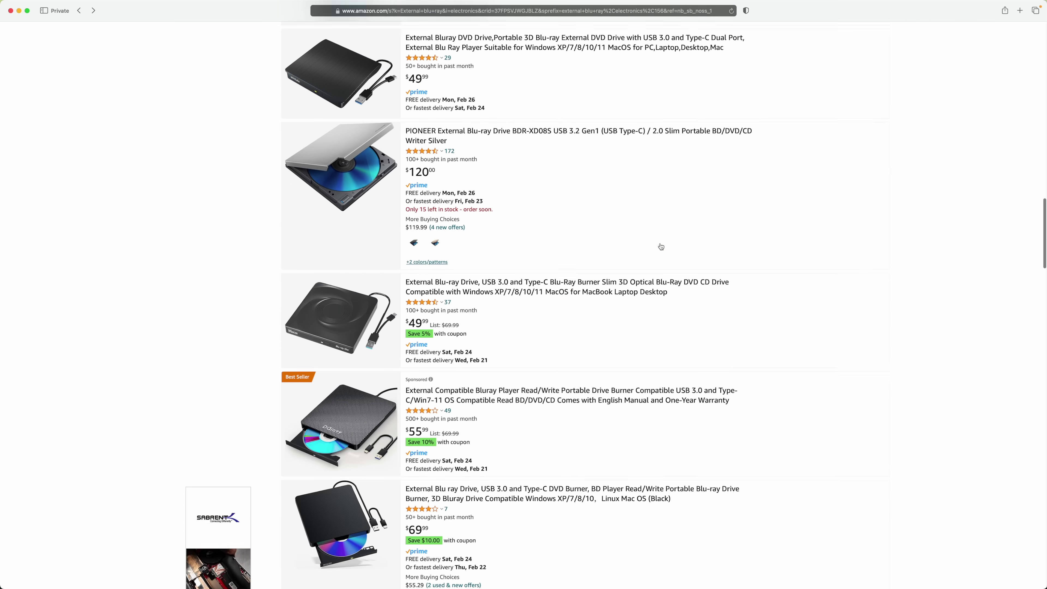
Check the product page of the 7 in 1 External Blu-ray Drive with SD/TF Port, and return to the search results
{"action": "scroll", "coordinate": [660, 247], "scroll_direction": "down", "scroll_amount": 3}
{"action": "left_click", "coordinate": [661, 247]}
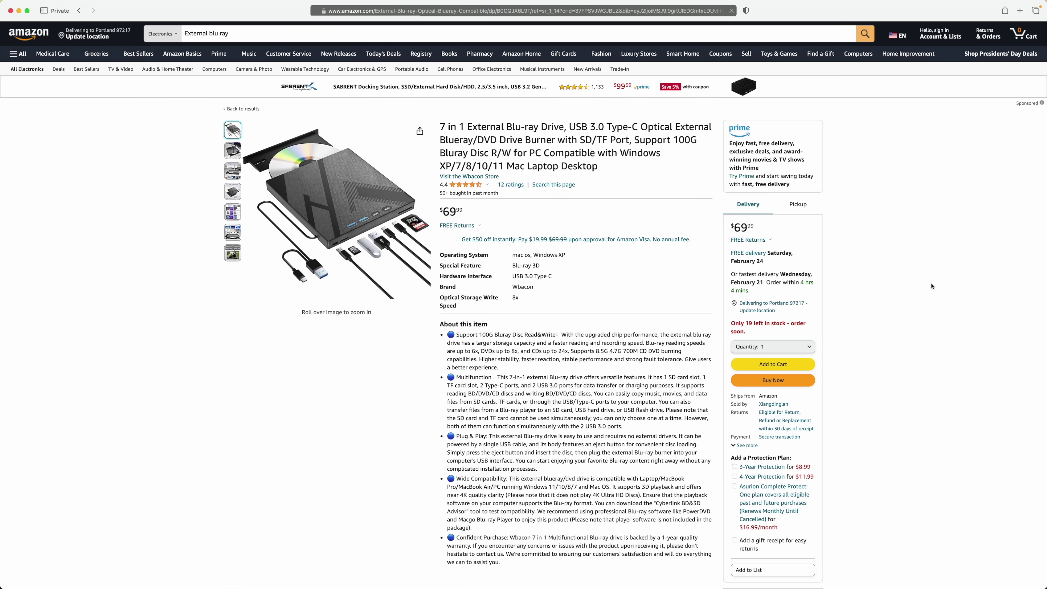
{"action": "key", "text": "super+bracketleft"}
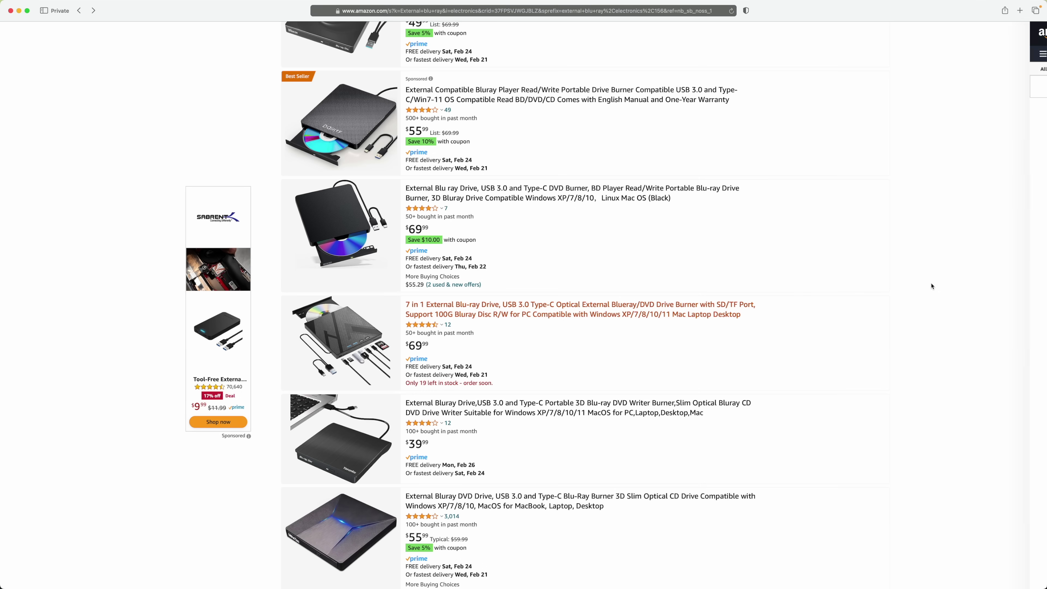
Review the HOURUNTAIL External Blu ray Drive's product details, return to the search results and look through the remaining drives on the first page
{"action": "scroll", "coordinate": [932, 286], "scroll_direction": "down", "scroll_amount": 14}
{"action": "scroll", "coordinate": [932, 287], "scroll_direction": "down", "scroll_amount": 18}
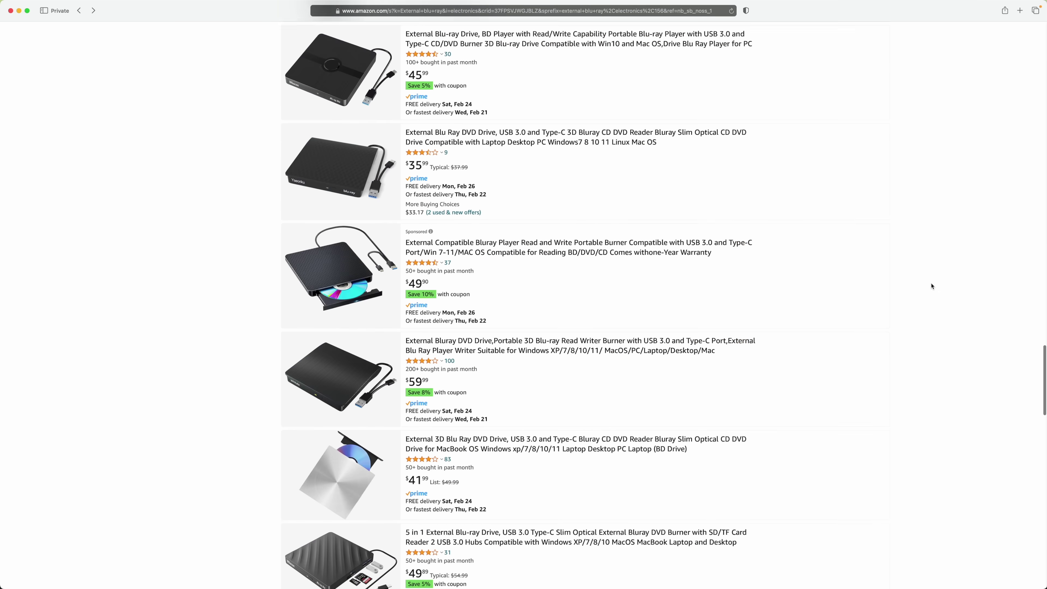
{"action": "left_click", "coordinate": [651, 316]}
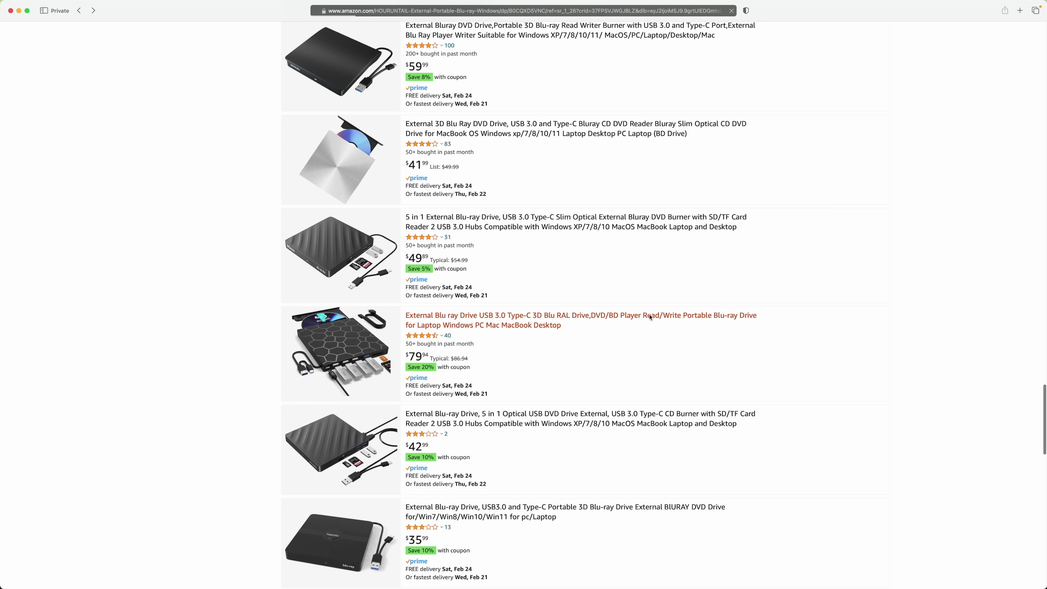
{"action": "scroll", "coordinate": [993, 260], "scroll_direction": "down", "scroll_amount": 6}
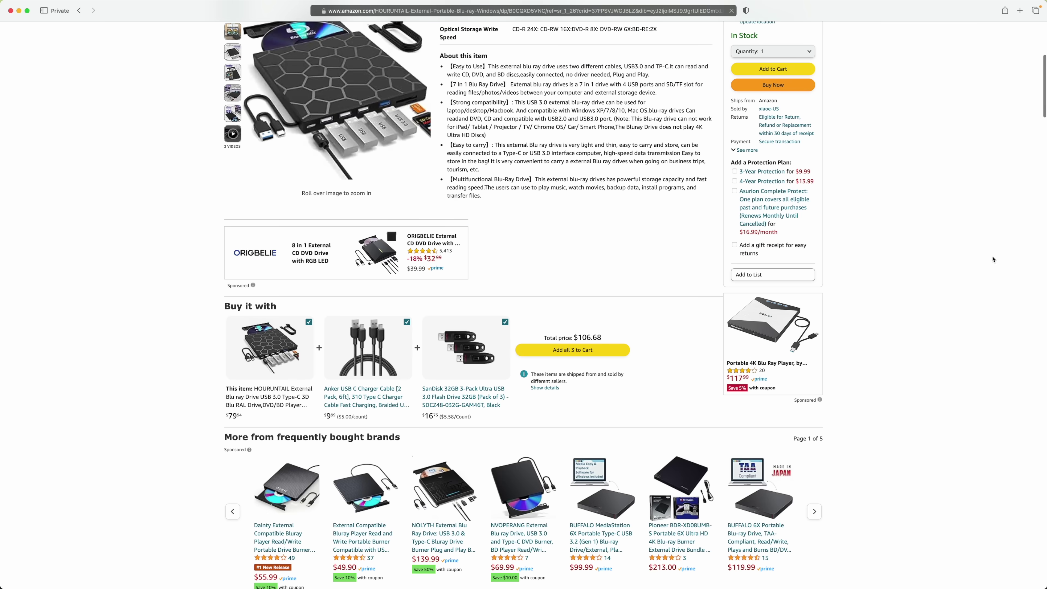
{"action": "key", "text": "super+bracketleft"}
{"action": "scroll", "coordinate": [993, 259], "scroll_direction": "down", "scroll_amount": 10}
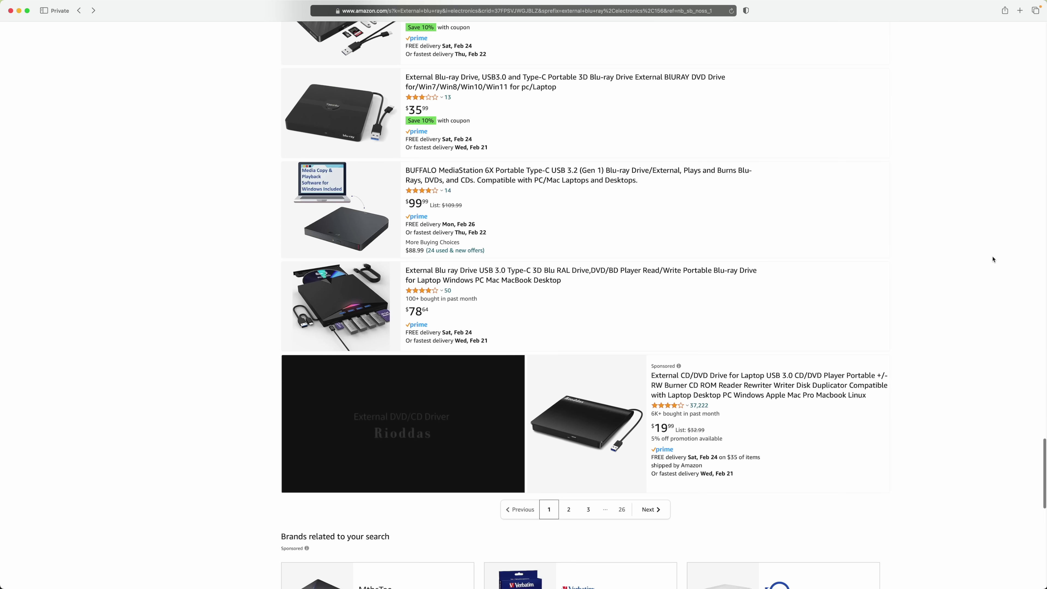